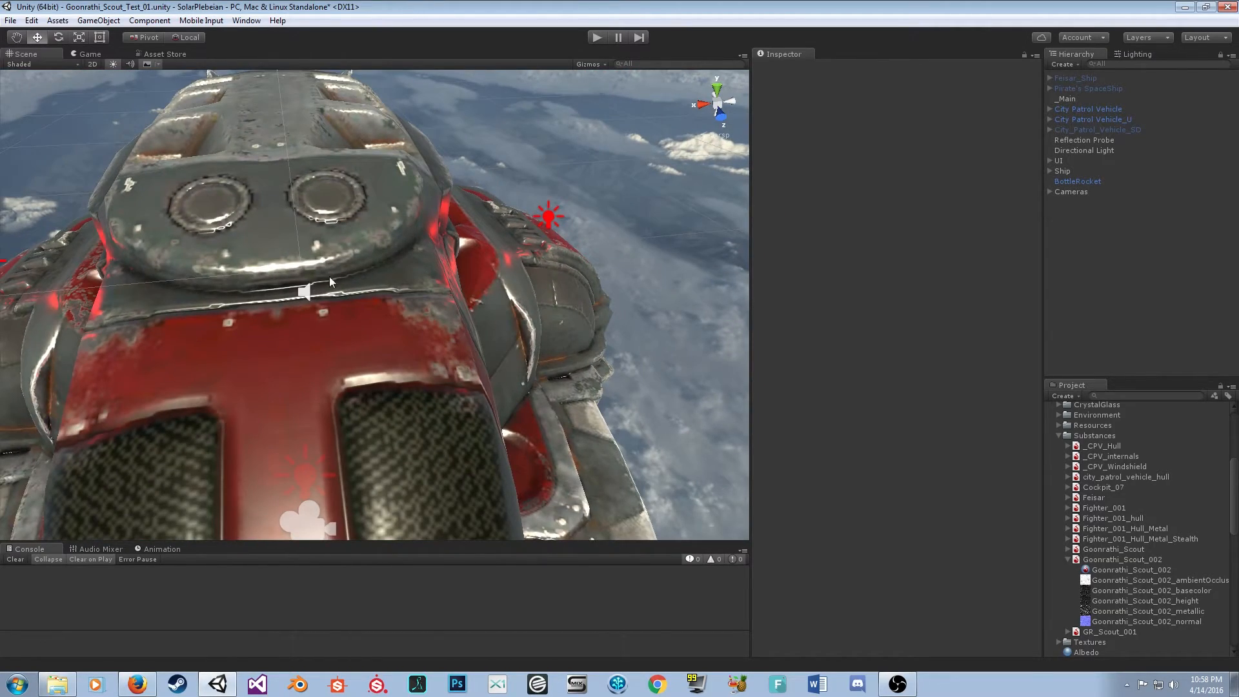
Step: Add the Pirate's SpaceShip model from the Models > Ships folder to the scene beside the existing textured ship
{"action": "left_click_drag", "start_coordinate": [330, 282], "coordinate": [340, 175], "text": "alt"}
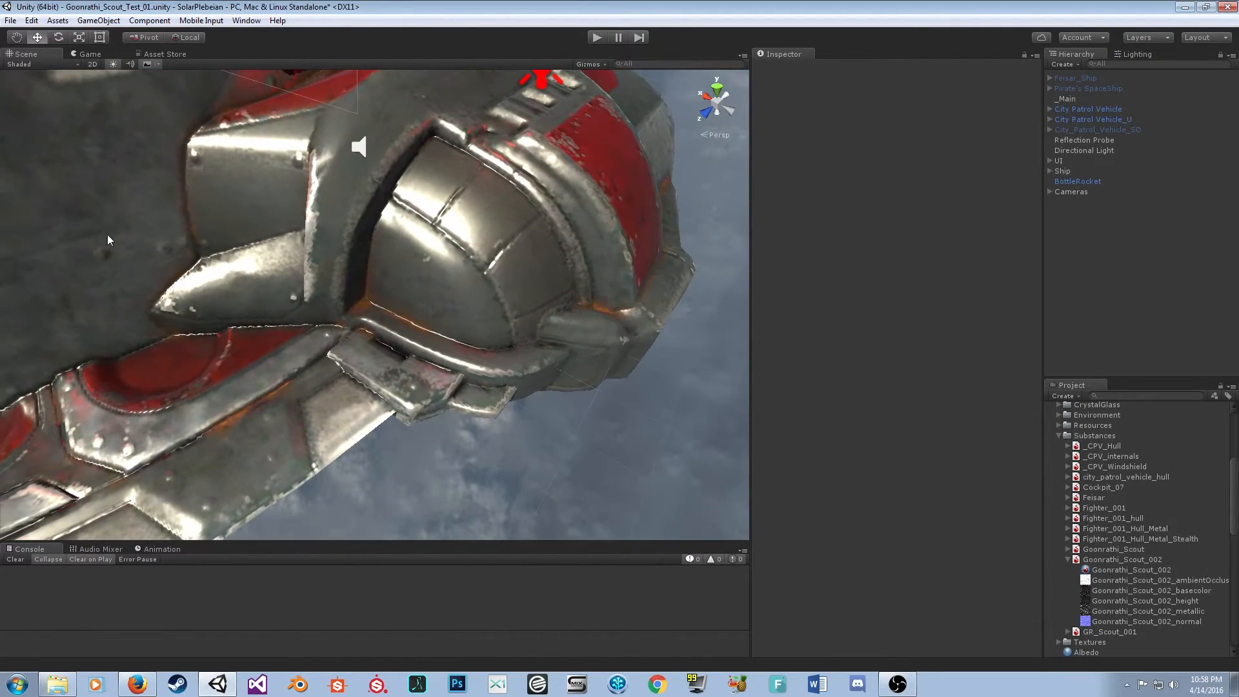
{"action": "left_click_drag", "start_coordinate": [419, 340], "coordinate": [586, 262], "text": "alt"}
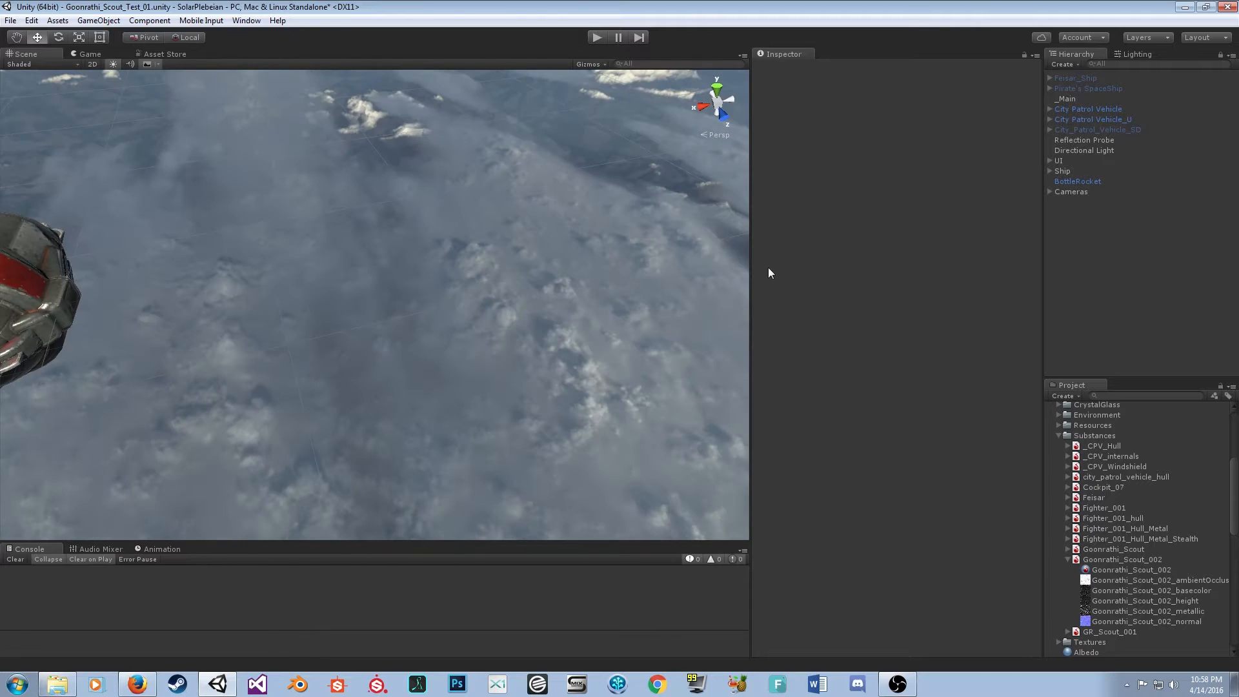
{"action": "scroll", "coordinate": [1104, 450], "scroll_direction": "up", "scroll_amount": 5}
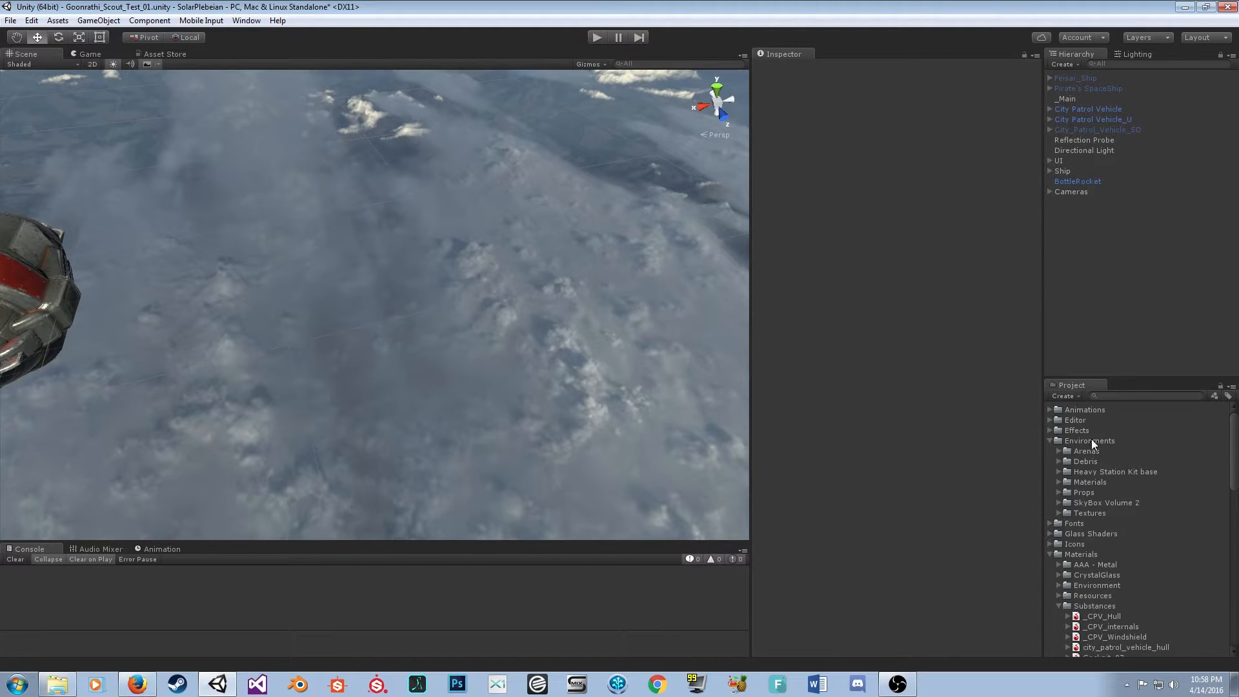
{"action": "right_click_drag", "start_coordinate": [255, 266], "coordinate": [114, 277]}
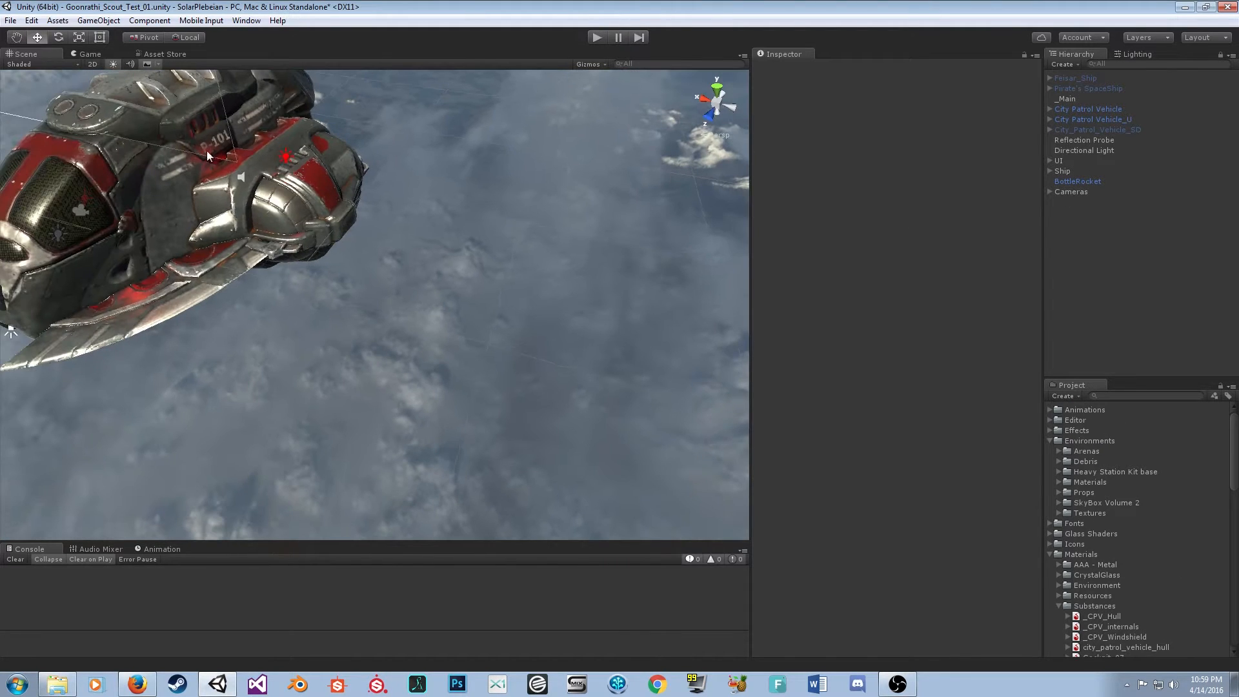
{"action": "scroll", "coordinate": [1097, 568], "scroll_direction": "down", "scroll_amount": 5}
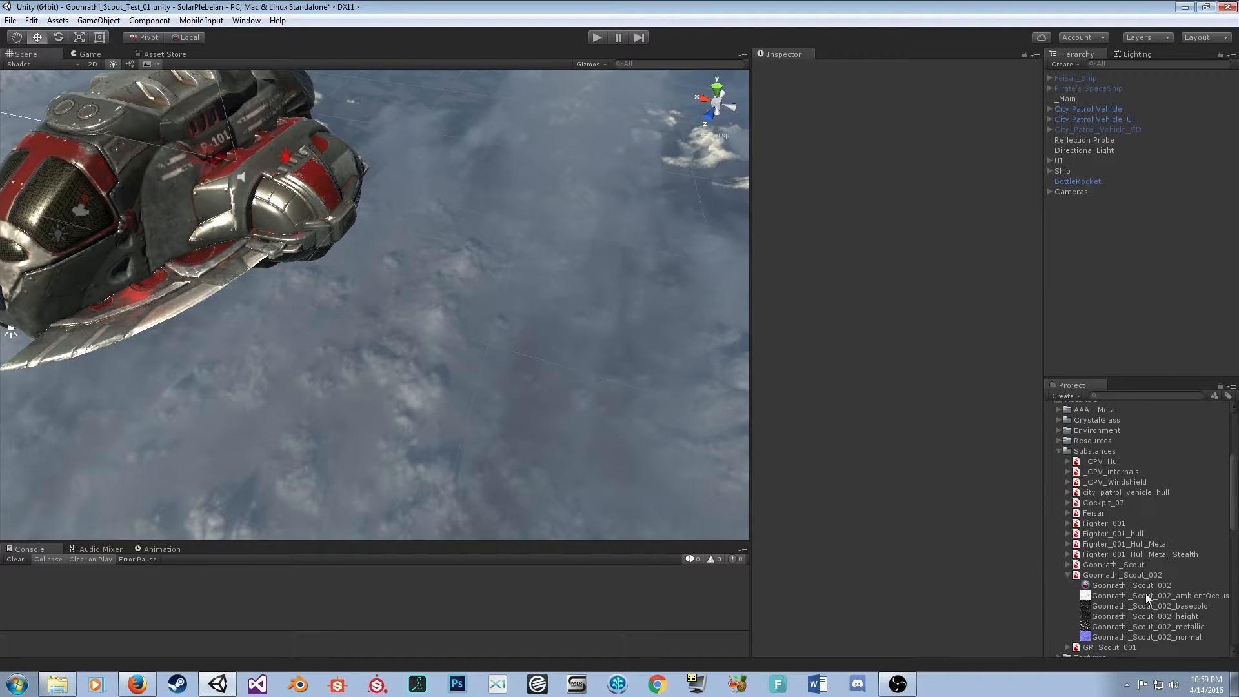
{"action": "scroll", "coordinate": [1087, 480], "scroll_direction": "up", "scroll_amount": 1}
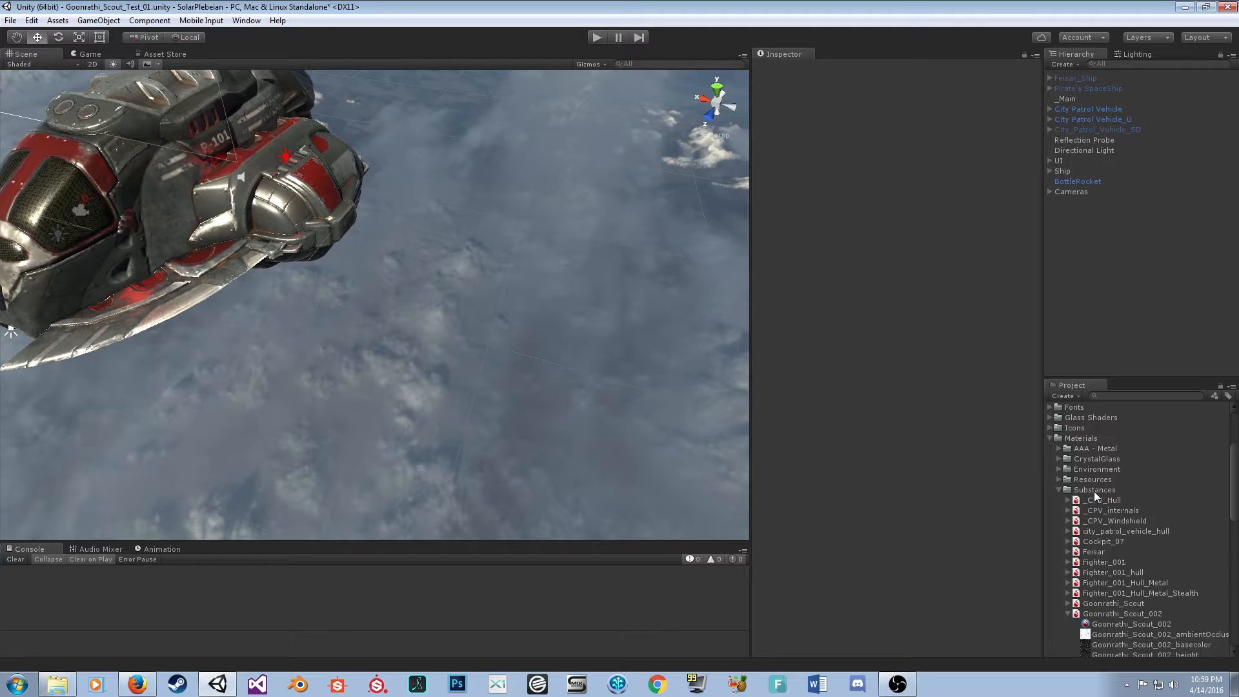
{"action": "left_click", "coordinate": [1050, 441]}
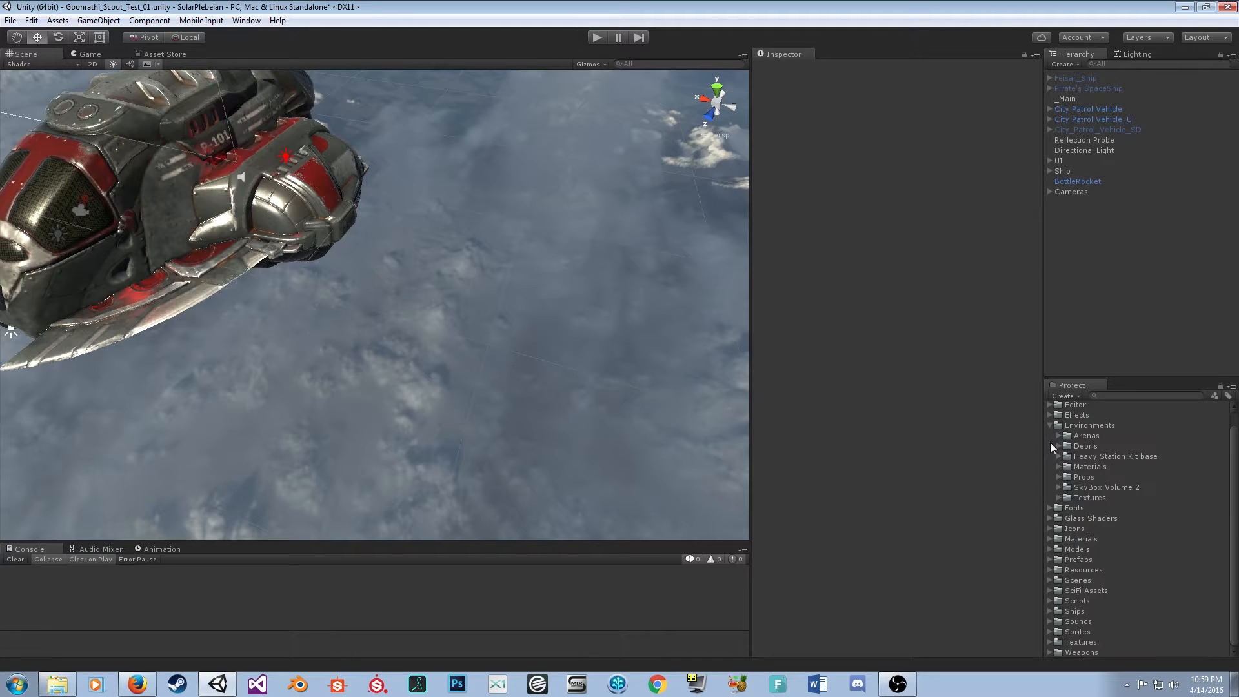
{"action": "left_click", "coordinate": [1053, 549]}
{"action": "left_click", "coordinate": [1050, 549]}
{"action": "scroll", "coordinate": [1089, 505], "scroll_direction": "down", "scroll_amount": 3}
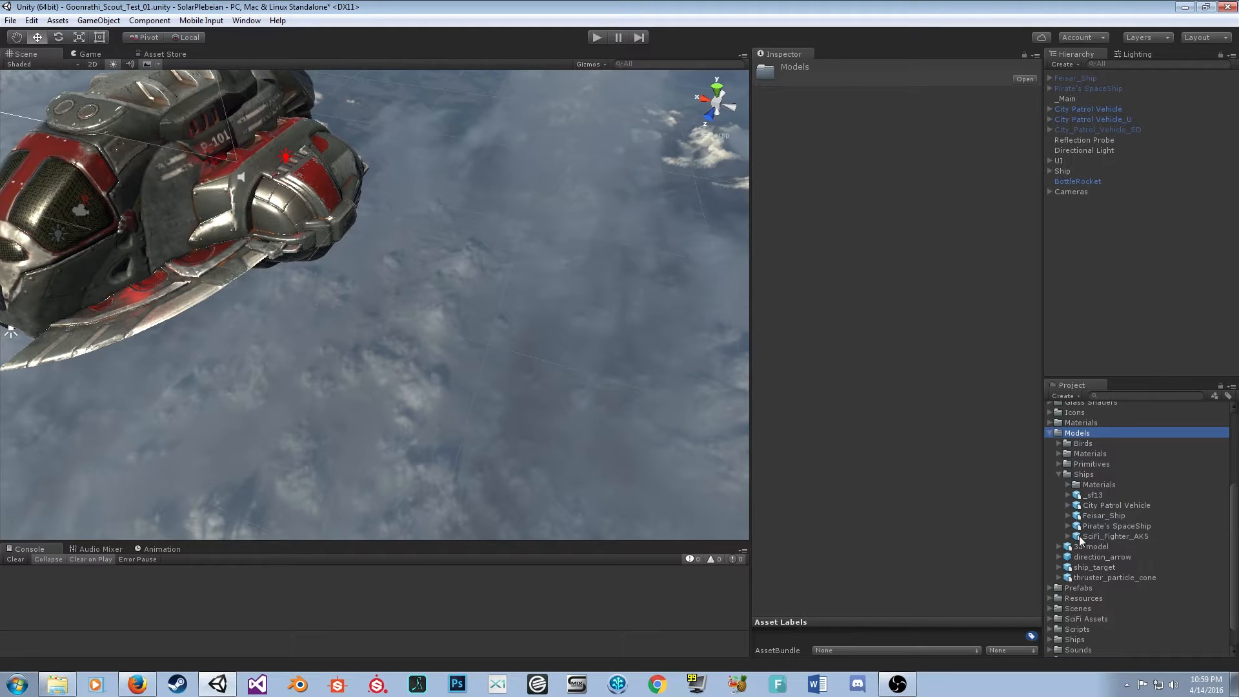
{"action": "left_click_drag", "start_coordinate": [1114, 526], "coordinate": [138, 247]}
Step: Move the new spaceship next to the textured ship, to about X -28.66, Y 0.9, Z -1.82
{"action": "left_click_drag", "start_coordinate": [309, 196], "coordinate": [304, 283]}
{"action": "left_click_drag", "start_coordinate": [246, 327], "coordinate": [300, 326]}
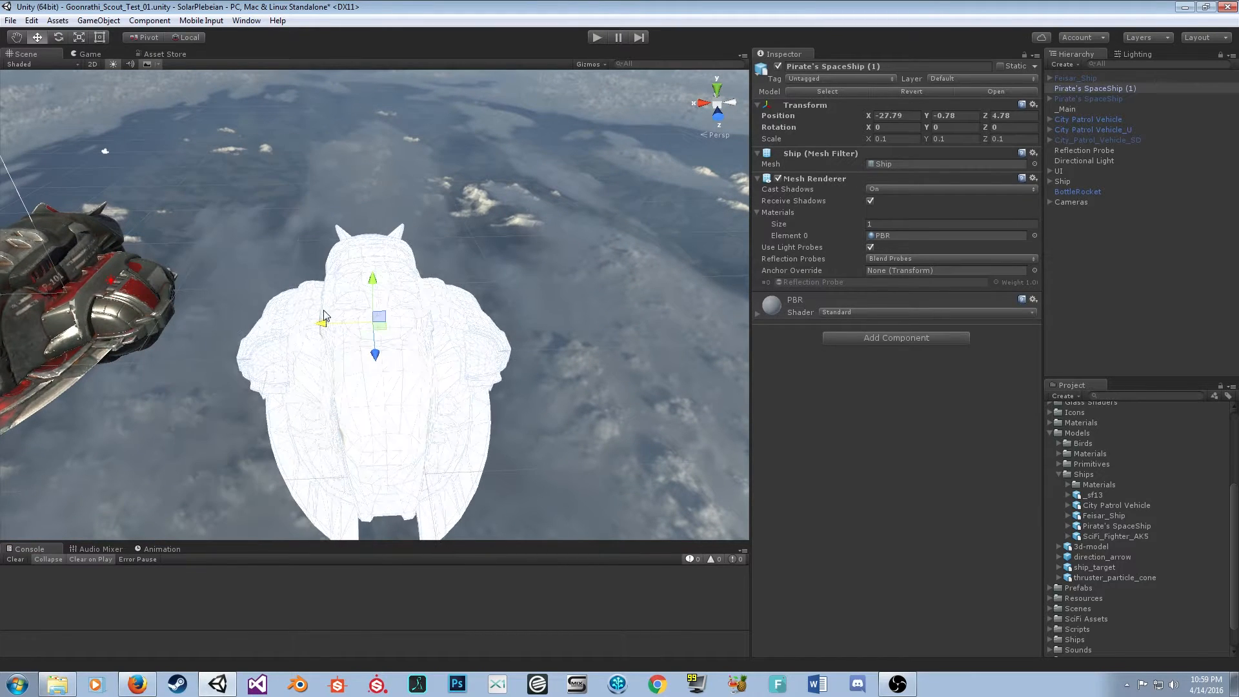
{"action": "left_click_drag", "start_coordinate": [377, 283], "coordinate": [377, 267]}
{"action": "left_click_drag", "start_coordinate": [327, 313], "coordinate": [928, 287]}
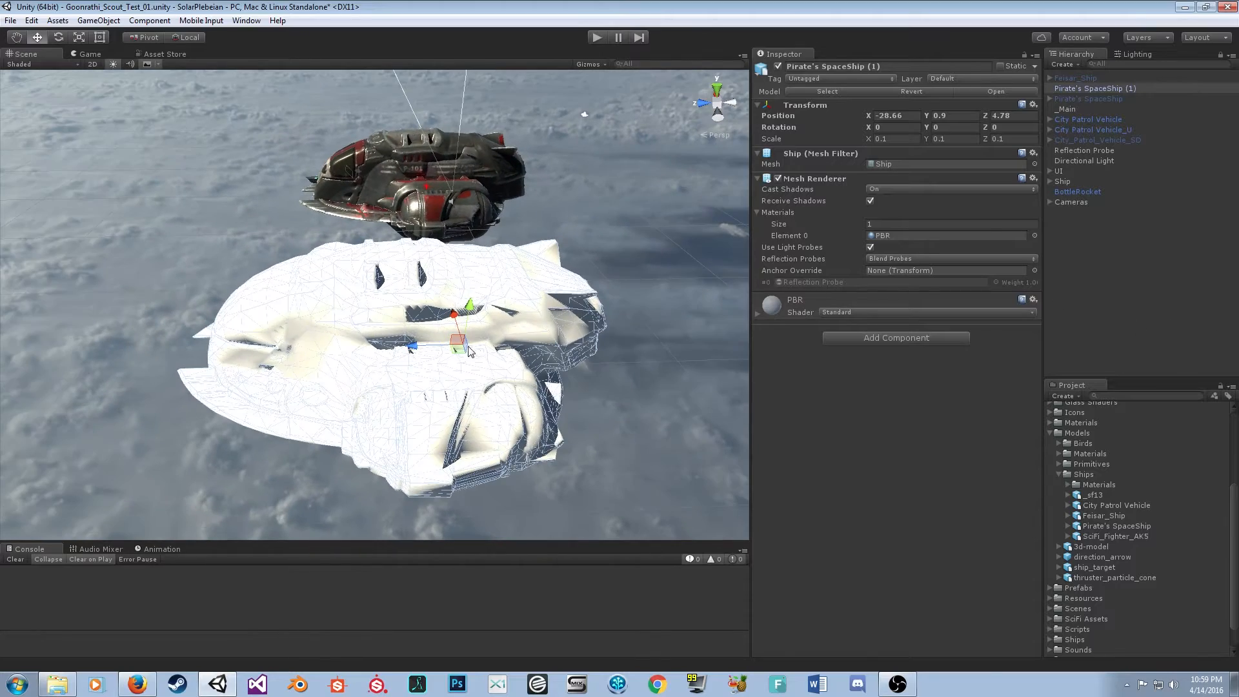
{"action": "left_click_drag", "start_coordinate": [417, 345], "coordinate": [1174, 354]}
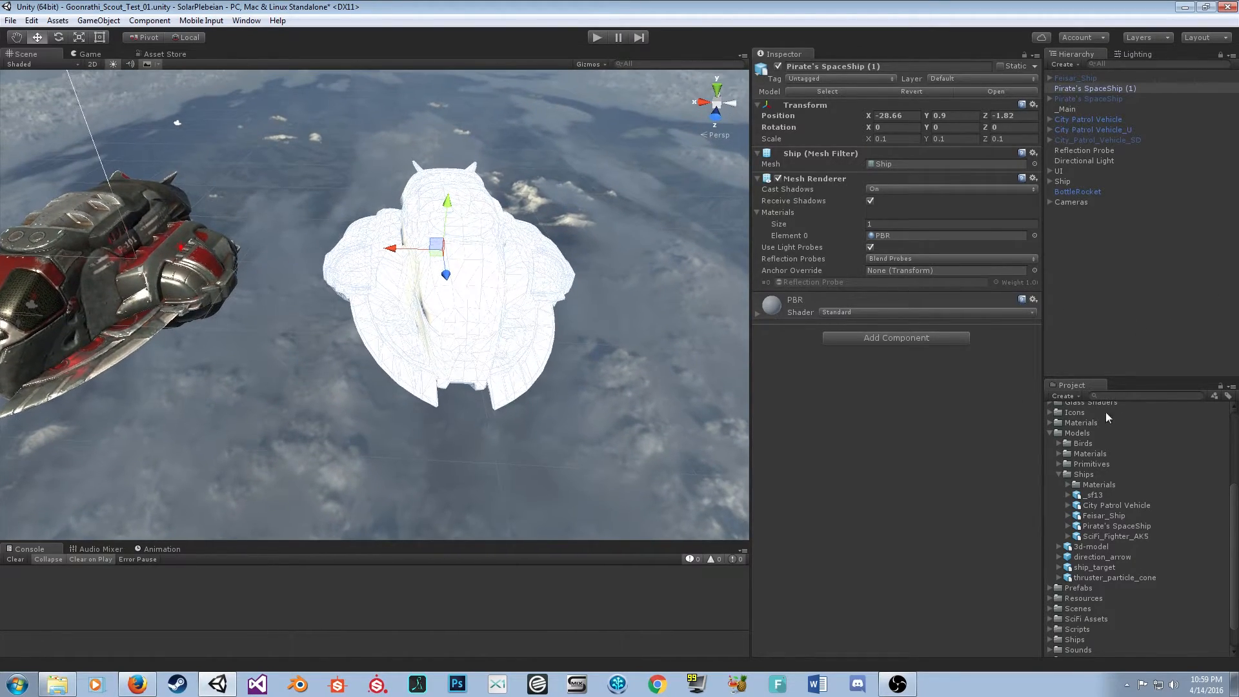
Step: Open the Goonrathi_Scout_002 substance from the Materials > Substances folder and rotate its material preview
{"action": "left_click", "coordinate": [1050, 432]}
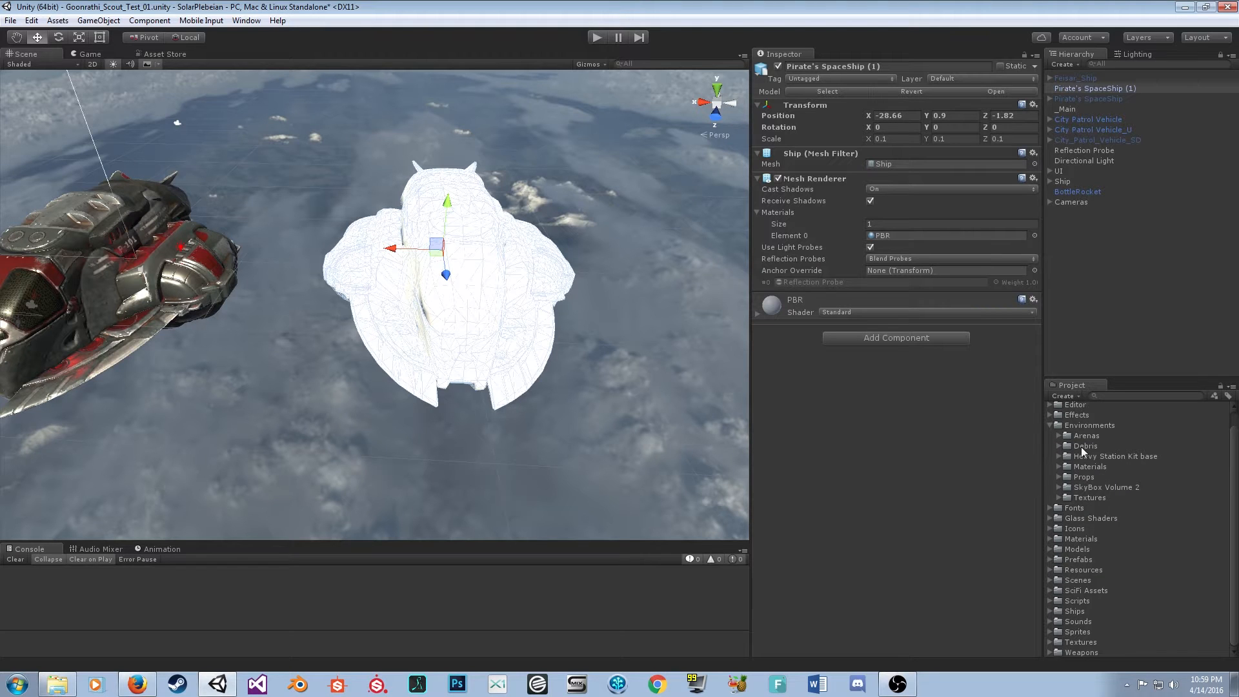
{"action": "left_click", "coordinate": [1050, 539]}
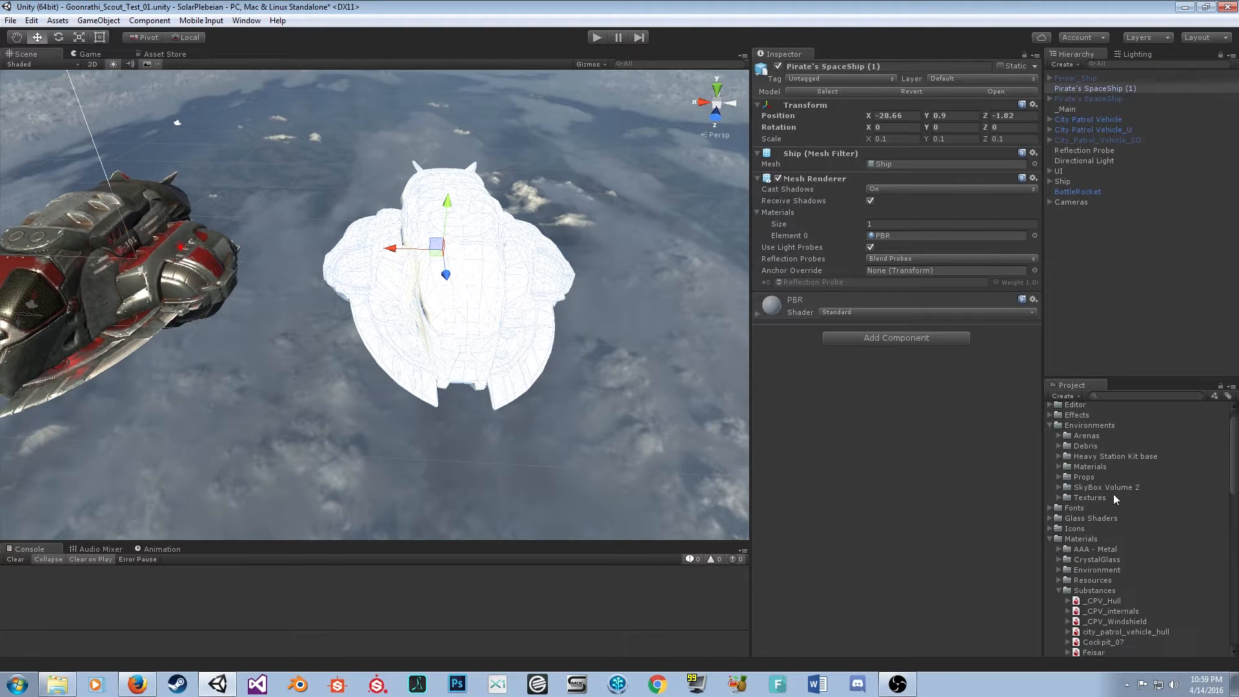
{"action": "scroll", "coordinate": [1070, 534], "scroll_direction": "down", "scroll_amount": 3}
{"action": "scroll", "coordinate": [1115, 518], "scroll_direction": "down", "scroll_amount": 5}
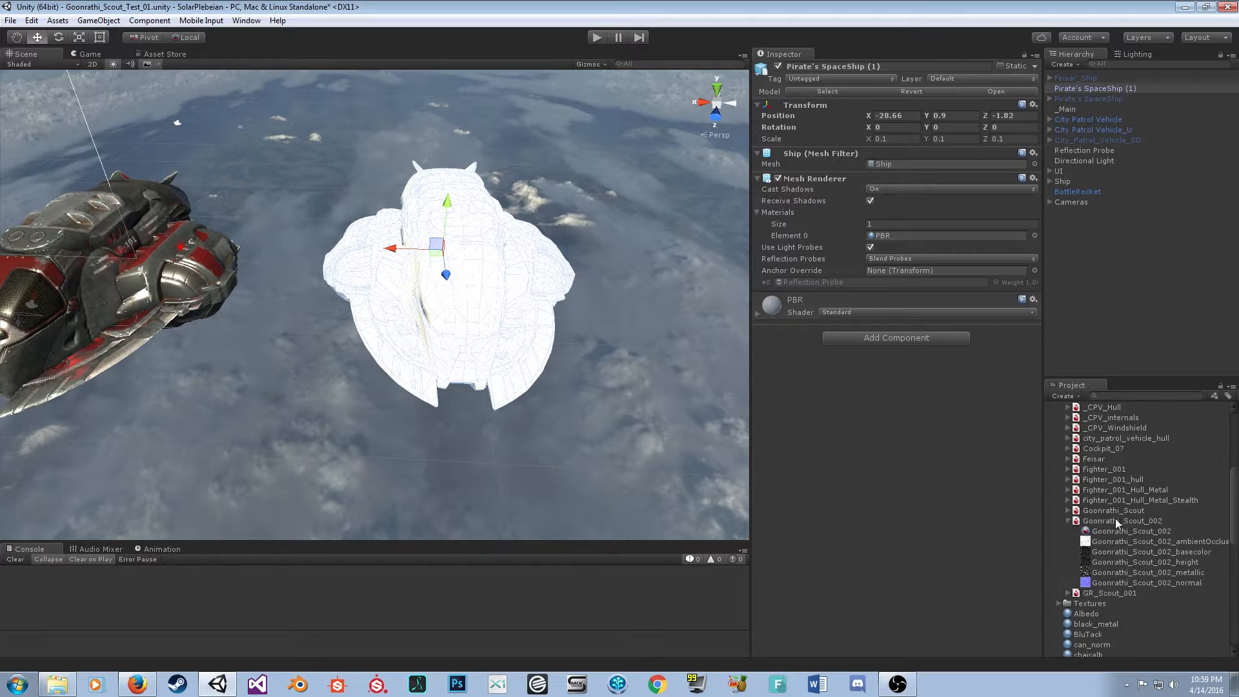
{"action": "left_click", "coordinate": [1123, 482]}
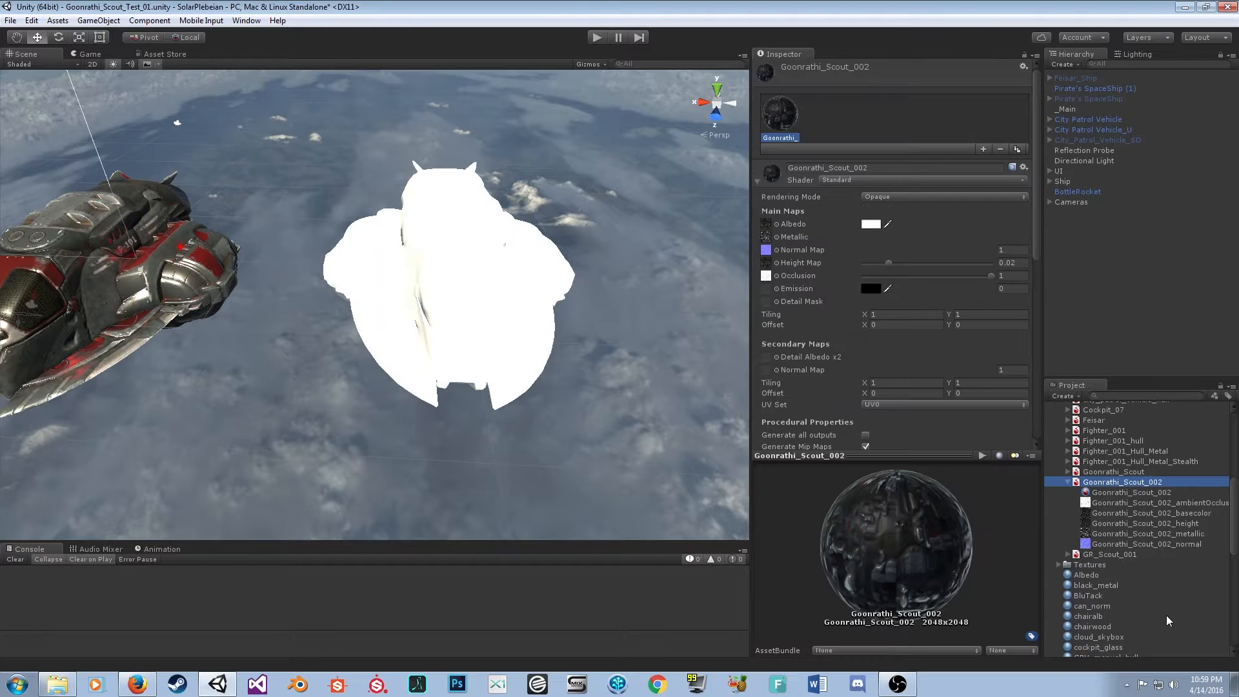
{"action": "mouse_move", "coordinate": [908, 505]}
{"action": "left_mouse_down"}
{"action": "mouse_move", "coordinate": [966, 570]}
{"action": "mouse_move", "coordinate": [903, 469]}
{"action": "mouse_move", "coordinate": [853, 480]}
{"action": "mouse_move", "coordinate": [892, 493]}
{"action": "left_mouse_up"}
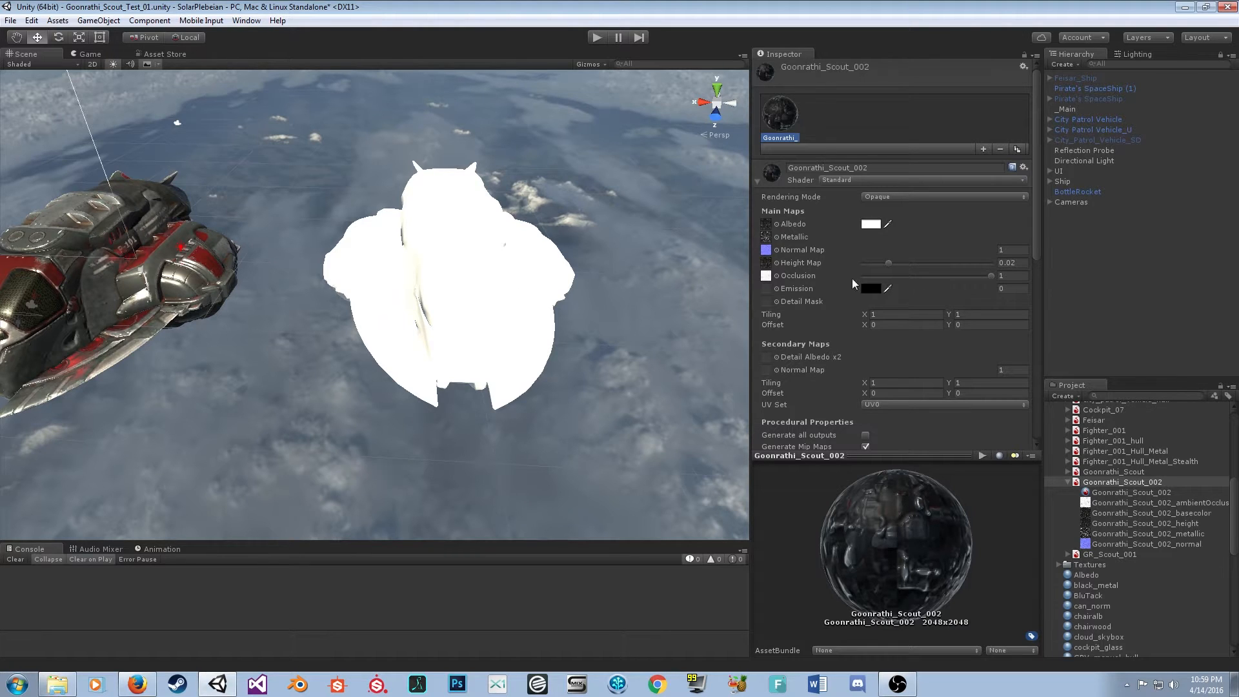
Step: Apply the Goonrathi_Scout_002 material to the untextured white spaceship
{"action": "left_click_drag", "start_coordinate": [643, 248], "coordinate": [664, 216], "text": "alt"}
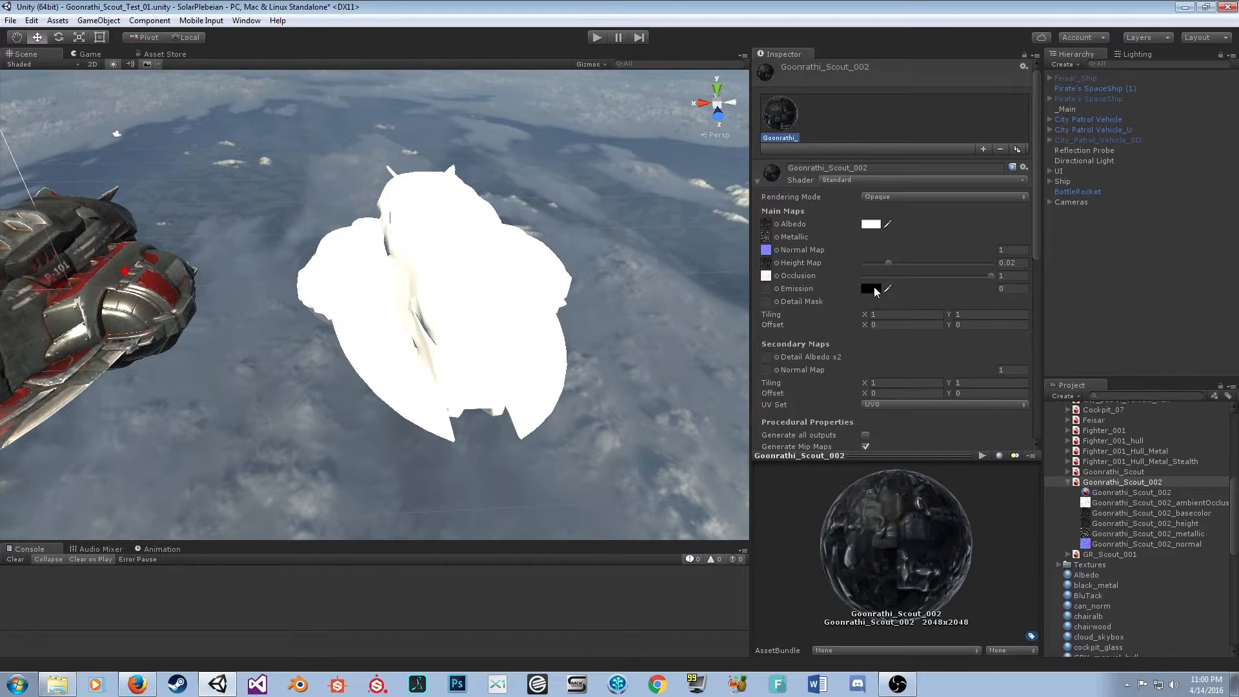
{"action": "left_click", "coordinate": [1090, 494]}
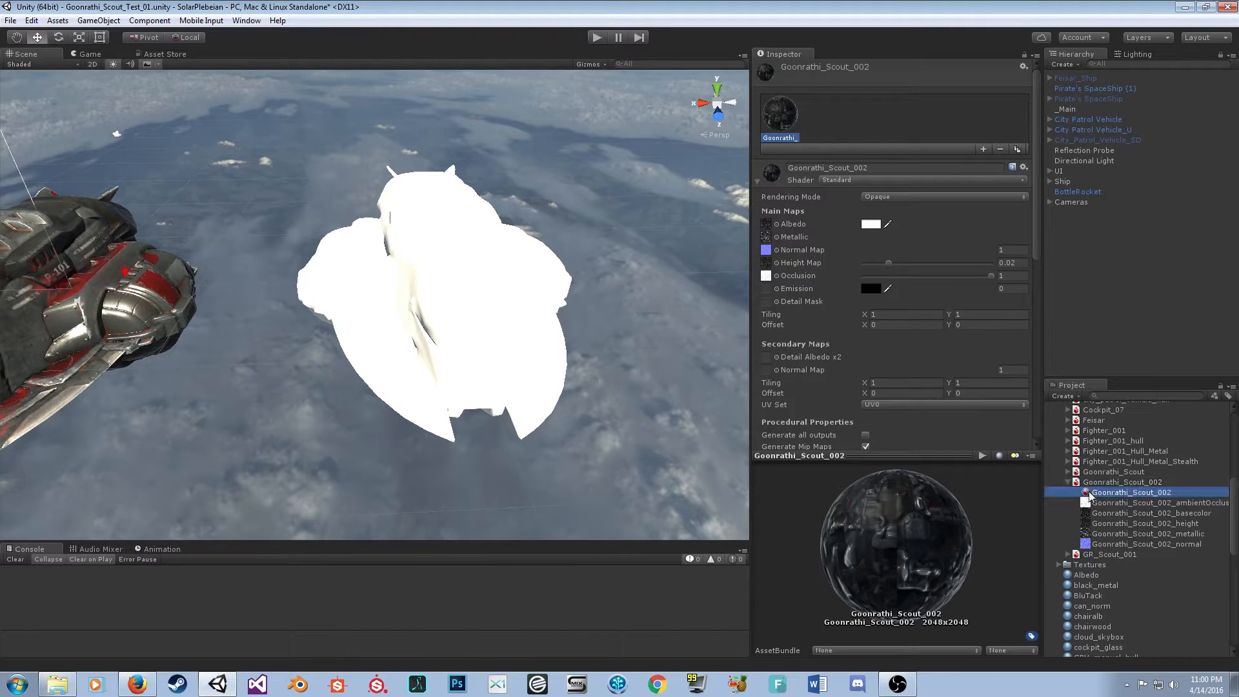
{"action": "left_click_drag", "start_coordinate": [1090, 493], "coordinate": [519, 316]}
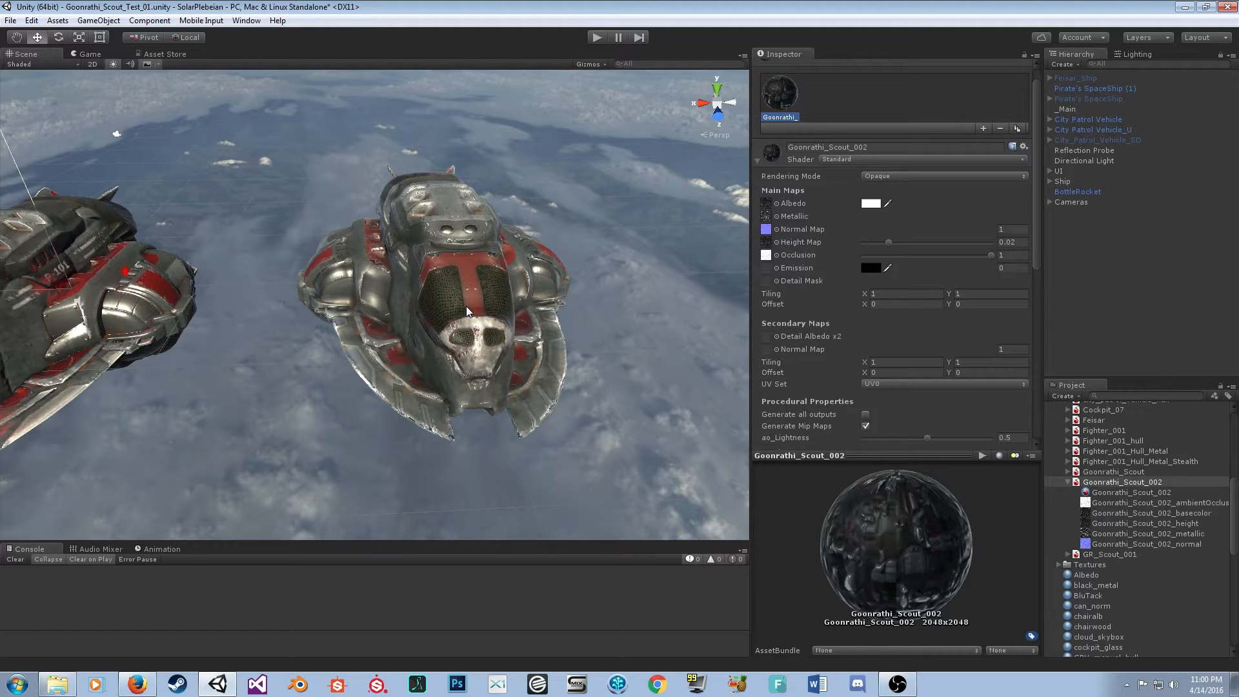
Step: Inspect the textured hull up close and raise the Goonrathi_Scout_002 material's roughness Level In Low to about 0.349
{"action": "left_click_drag", "start_coordinate": [466, 306], "coordinate": [714, 236], "text": "alt"}
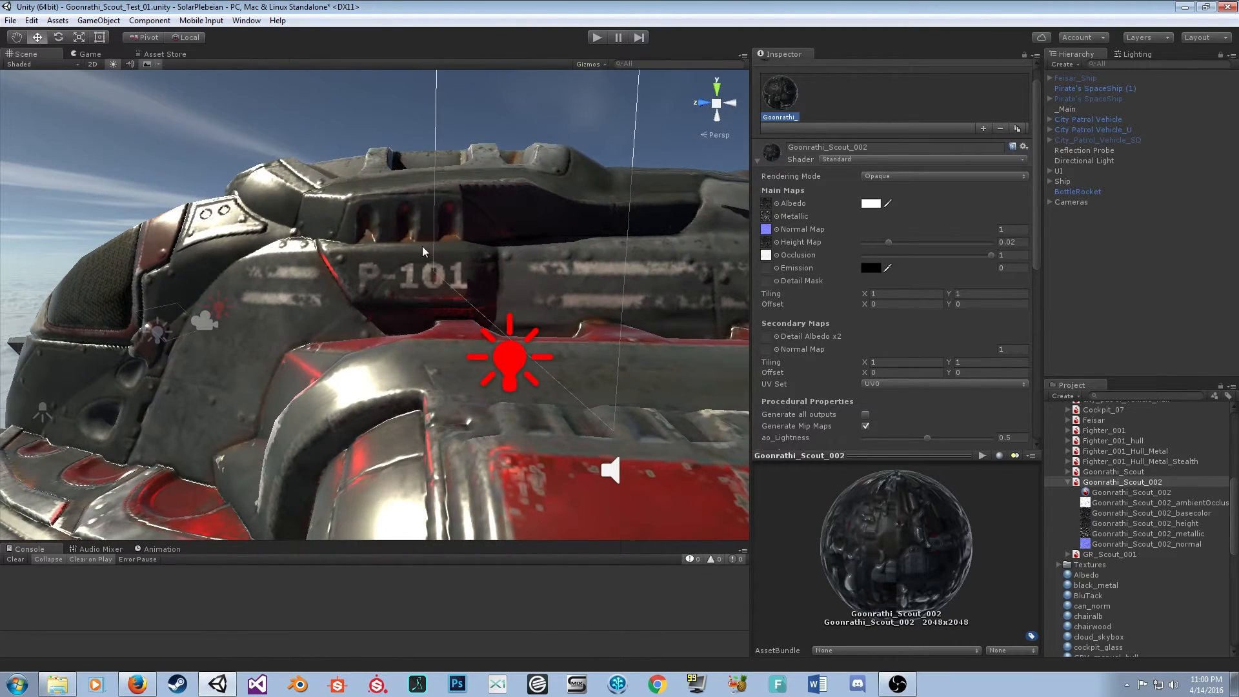
{"action": "left_click_drag", "start_coordinate": [569, 247], "coordinate": [667, 310], "text": "alt"}
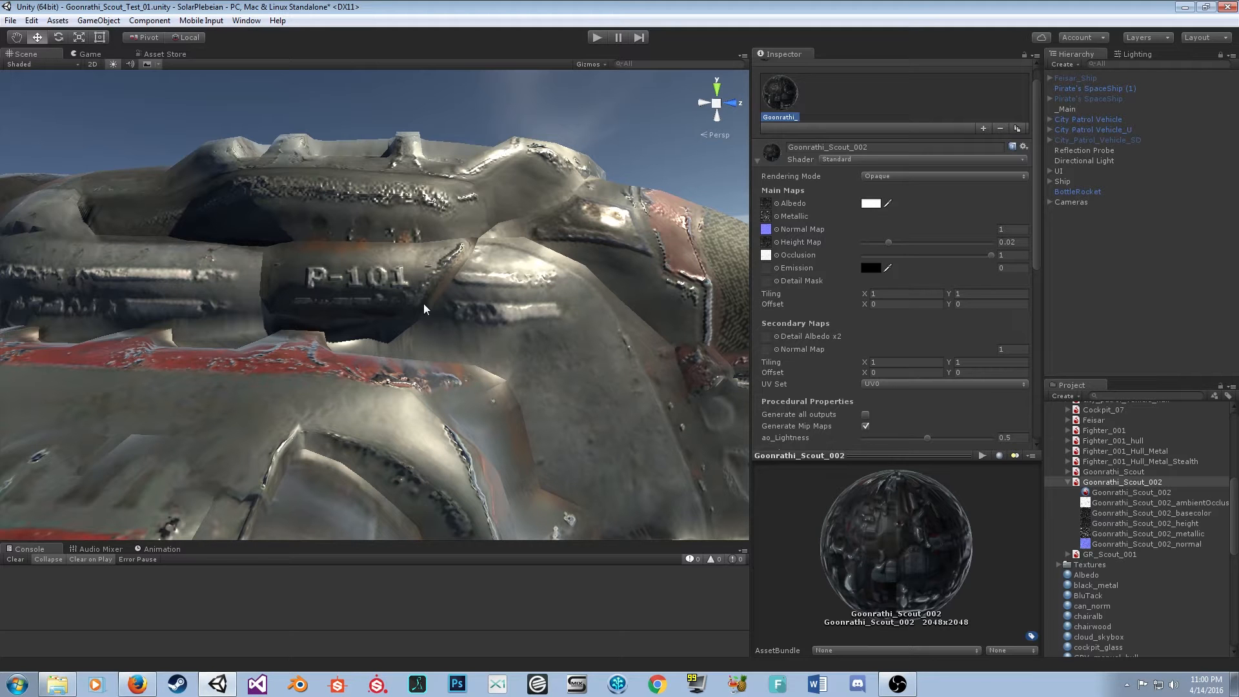
{"action": "middle_click_drag", "start_coordinate": [646, 169], "coordinate": [403, 320]}
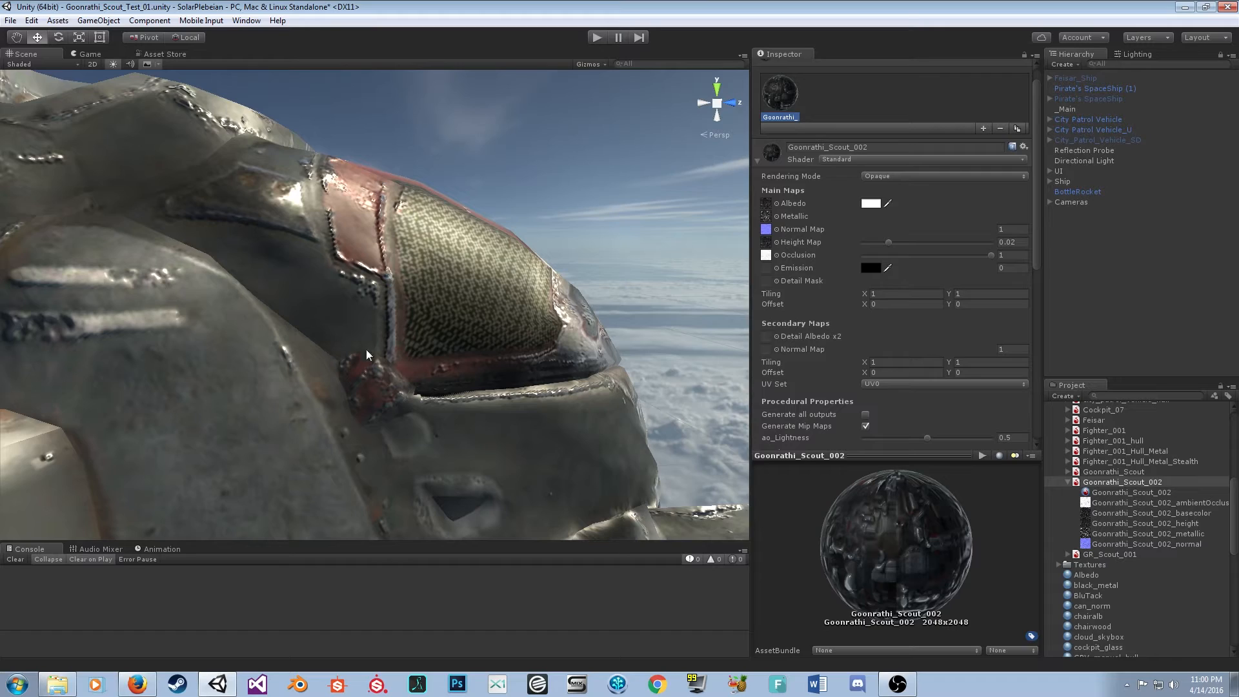
{"action": "left_click_drag", "start_coordinate": [420, 158], "coordinate": [1119, 309], "text": "alt"}
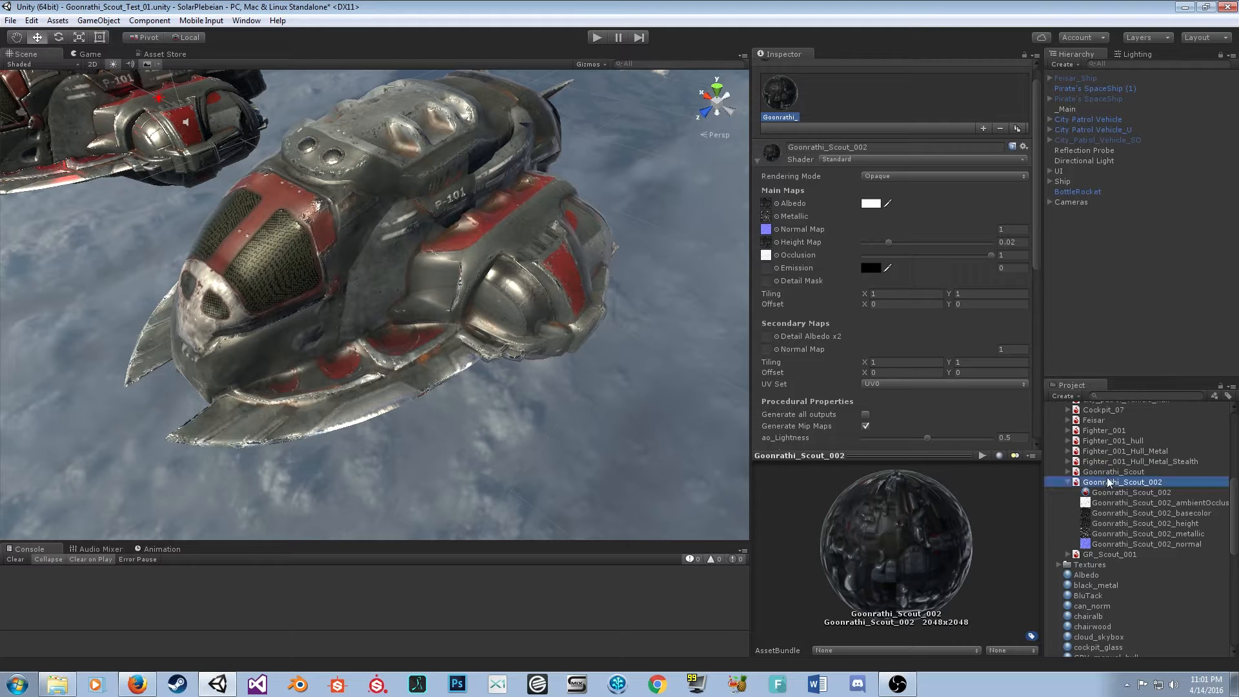
{"action": "left_click", "coordinate": [1108, 493]}
{"action": "scroll", "coordinate": [974, 225], "scroll_direction": "down", "scroll_amount": 3}
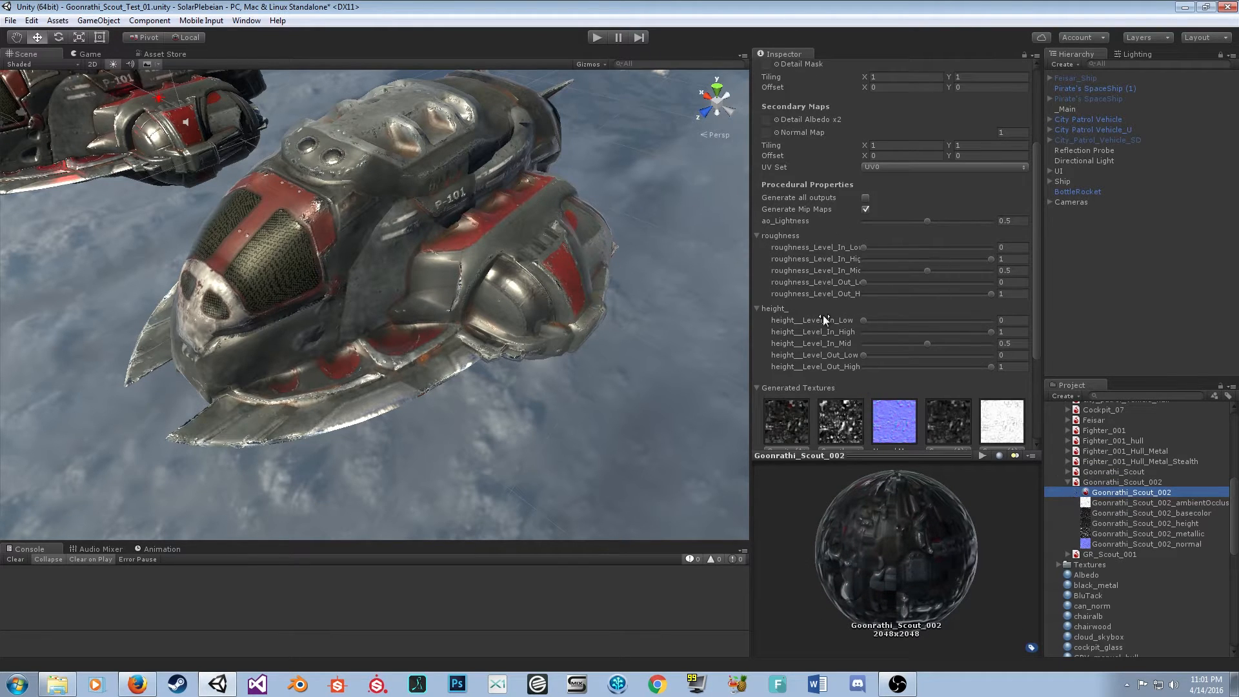
{"action": "scroll", "coordinate": [822, 320], "scroll_direction": "down", "scroll_amount": 2}
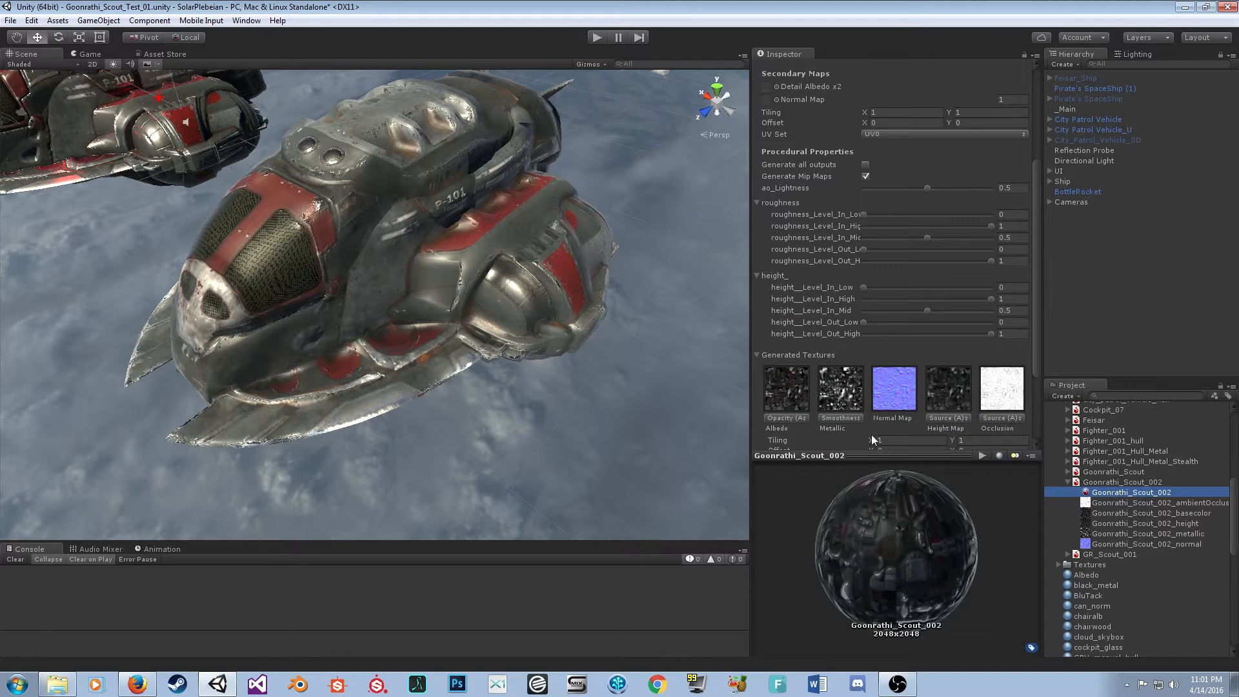
{"action": "left_click_drag", "start_coordinate": [532, 351], "coordinate": [470, 416], "text": "alt"}
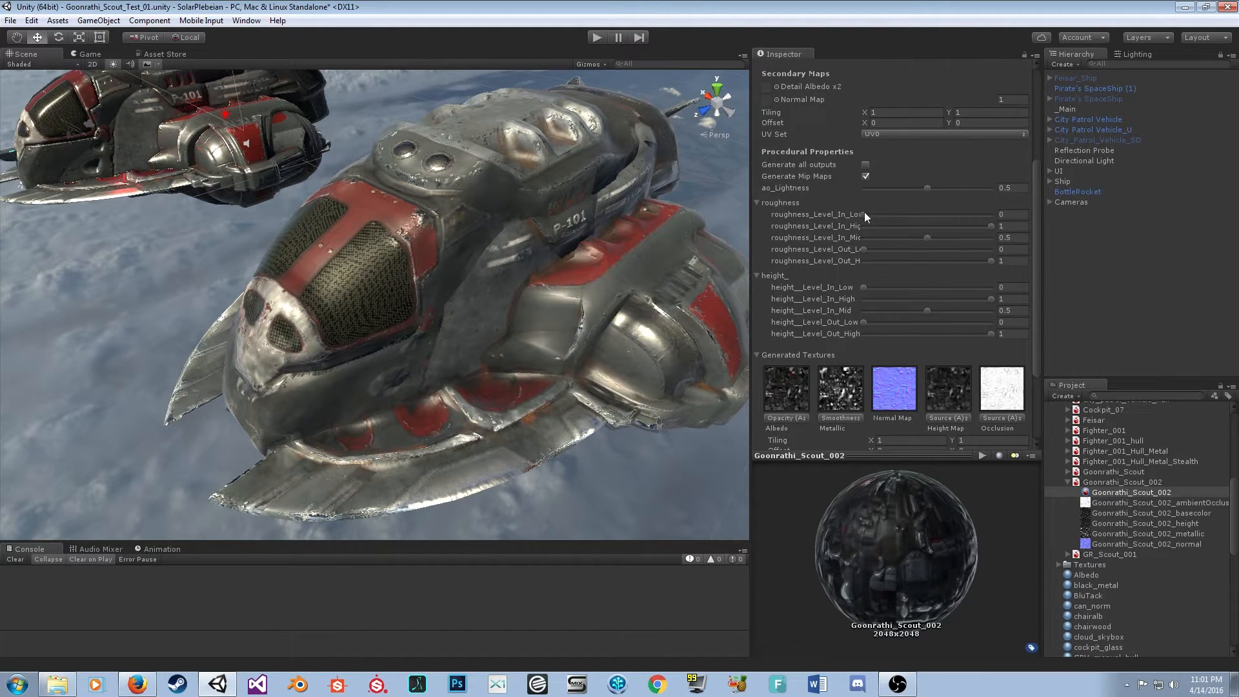
{"action": "mouse_move", "coordinate": [865, 213]}
{"action": "left_mouse_down"}
{"action": "mouse_move", "coordinate": [912, 215]}
{"action": "mouse_move", "coordinate": [879, 213]}
{"action": "left_mouse_up"}
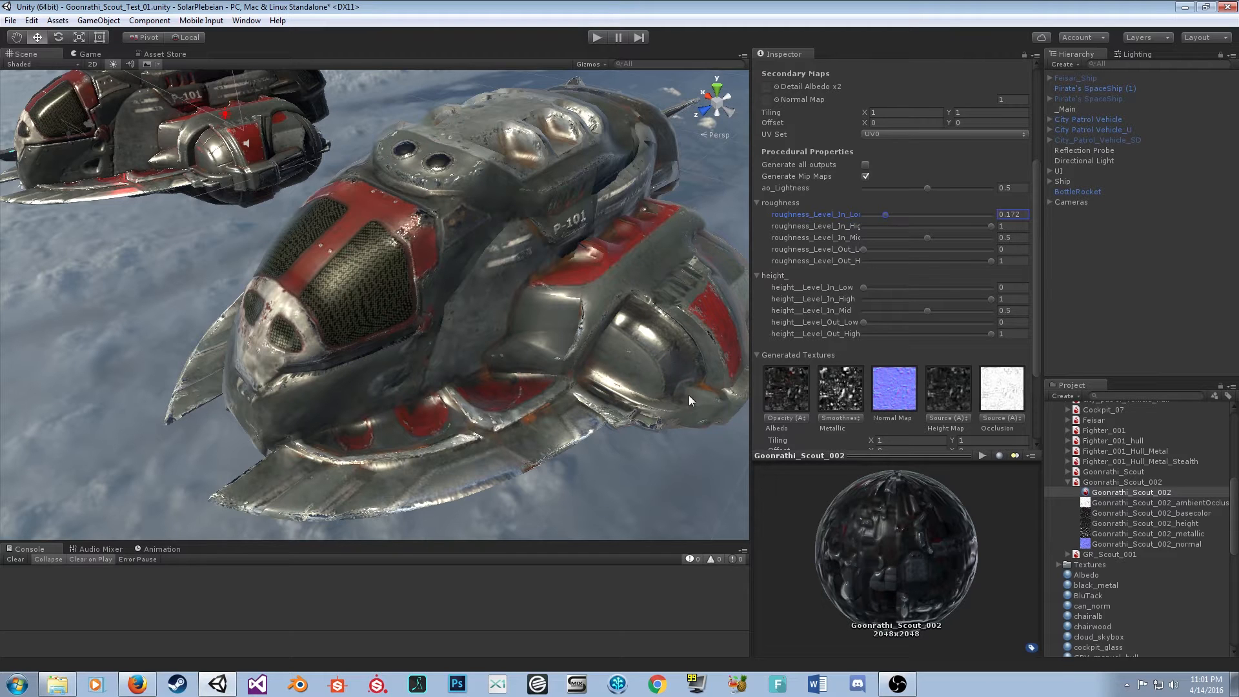
{"action": "left_click_drag", "start_coordinate": [891, 221], "coordinate": [910, 224]}
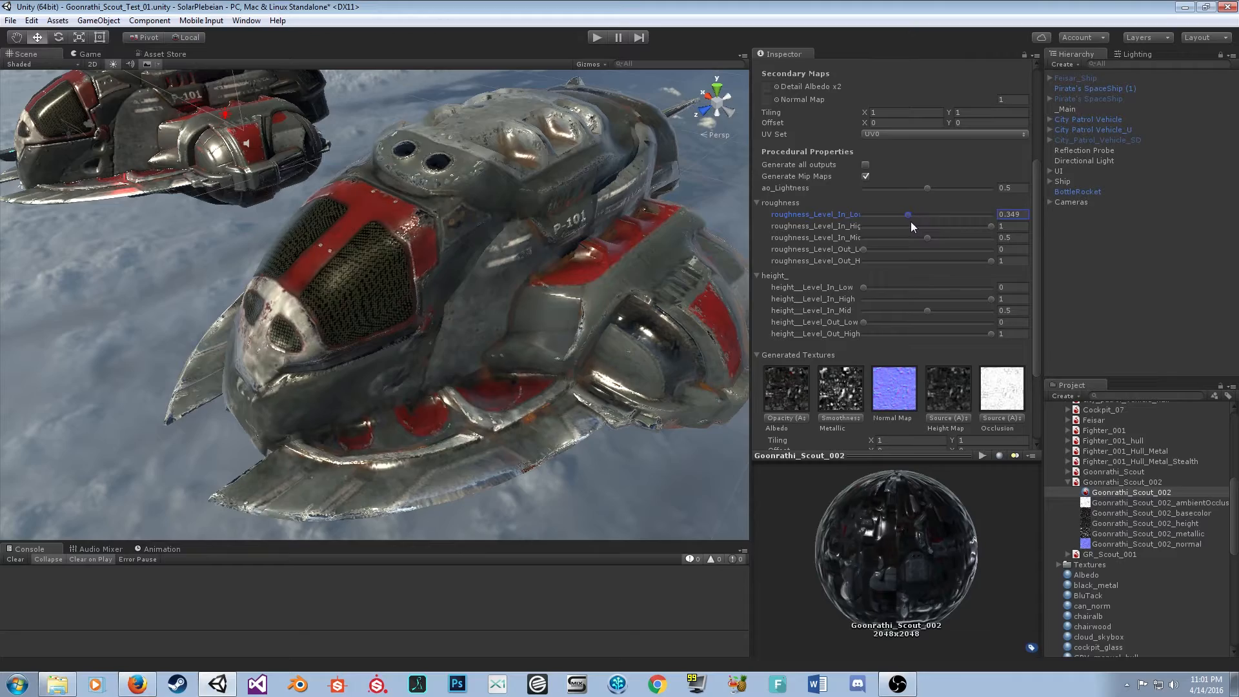
Step: Set the material's height Level In Low to about 0.106, checking the effect from the ship's rear and side
{"action": "left_click_drag", "start_coordinate": [393, 270], "coordinate": [464, 182], "text": "alt"}
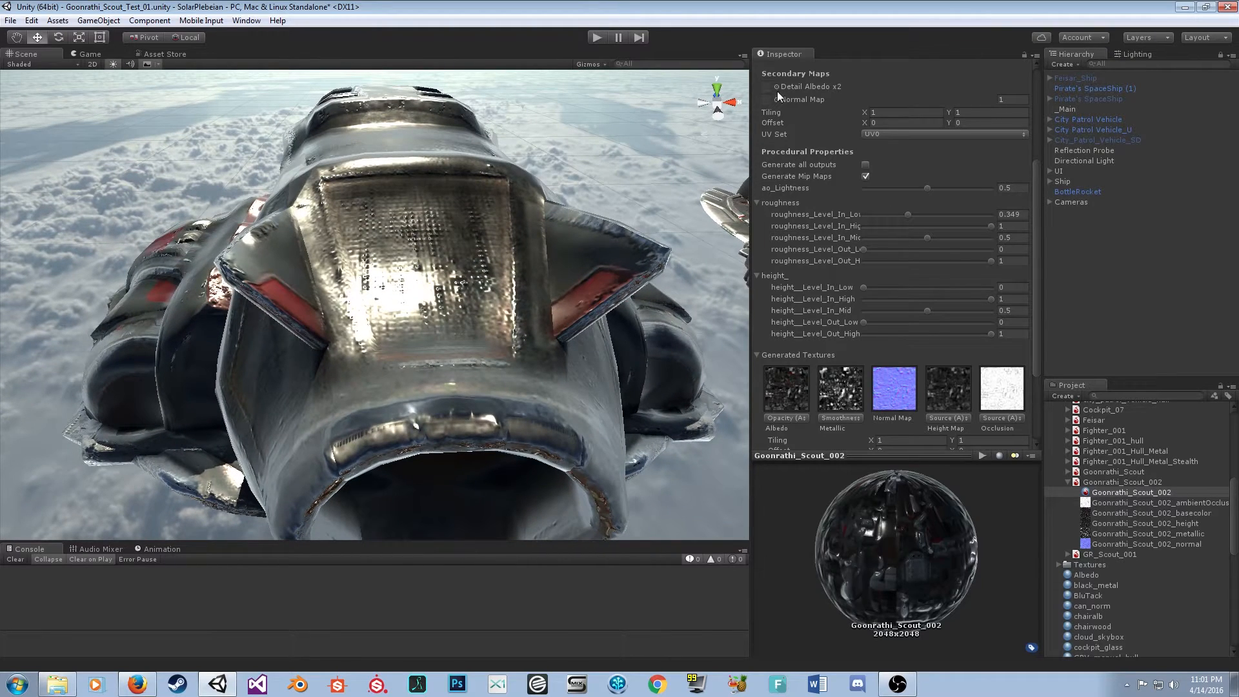
{"action": "left_click_drag", "start_coordinate": [867, 289], "coordinate": [882, 286]}
{"action": "mouse_move", "coordinate": [864, 282]}
{"action": "left_mouse_down"}
{"action": "mouse_move", "coordinate": [900, 291]}
{"action": "mouse_move", "coordinate": [884, 288]}
{"action": "left_mouse_up"}
{"action": "left_click_drag", "start_coordinate": [529, 271], "coordinate": [712, 261], "text": "alt"}
{"action": "left_click_drag", "start_coordinate": [883, 287], "coordinate": [870, 288]}
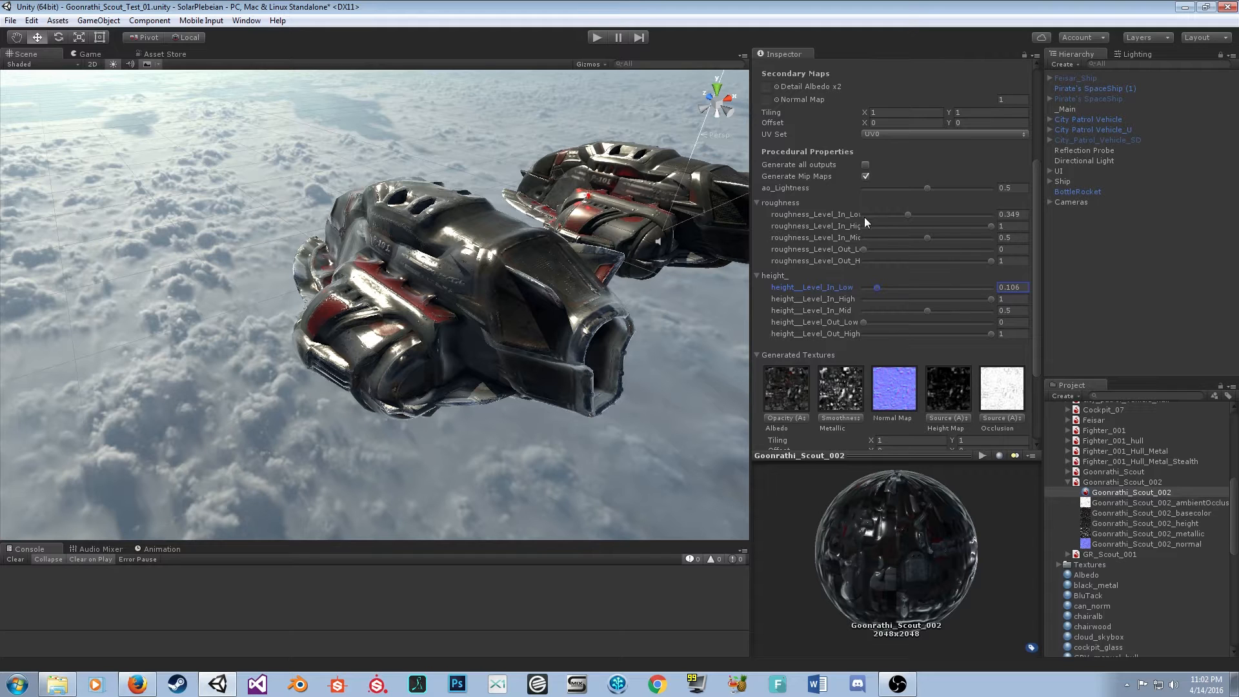
Step: Raise the material's roughness Level Out Low to about 0.187
{"action": "scroll", "coordinate": [865, 217], "scroll_direction": "up", "scroll_amount": 3}
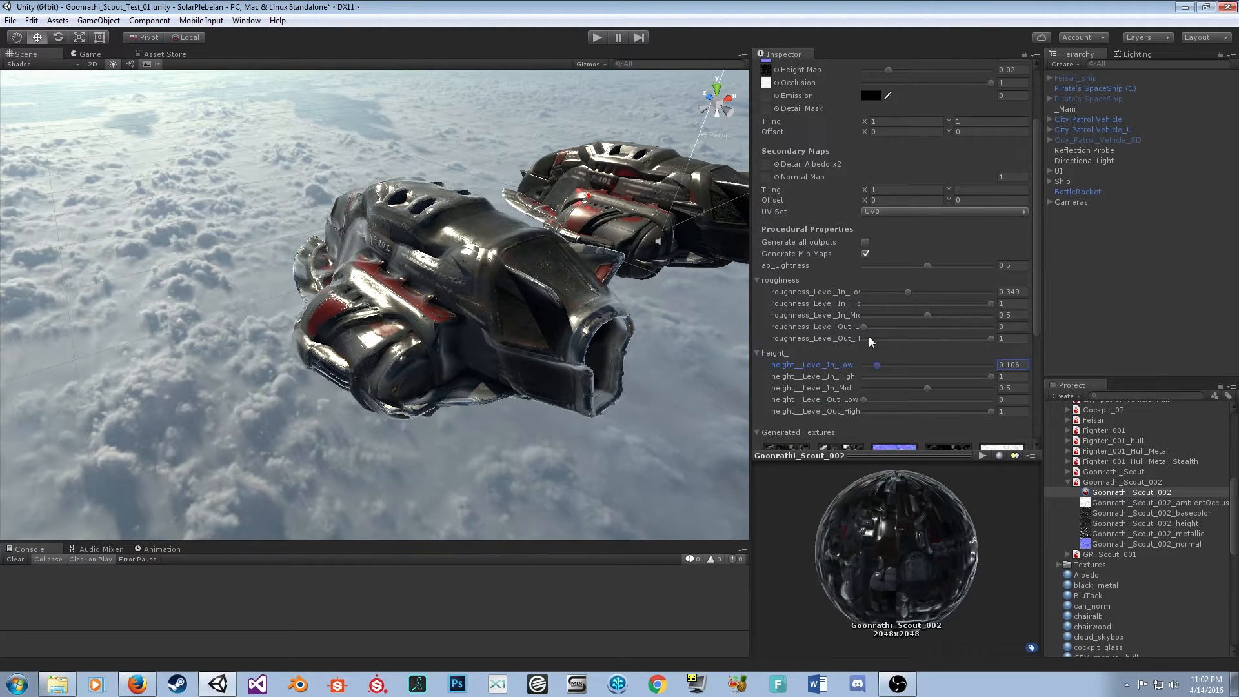
{"action": "left_click_drag", "start_coordinate": [863, 326], "coordinate": [889, 326]}
{"action": "left_click_drag", "start_coordinate": [478, 207], "coordinate": [453, 229], "text": "alt"}
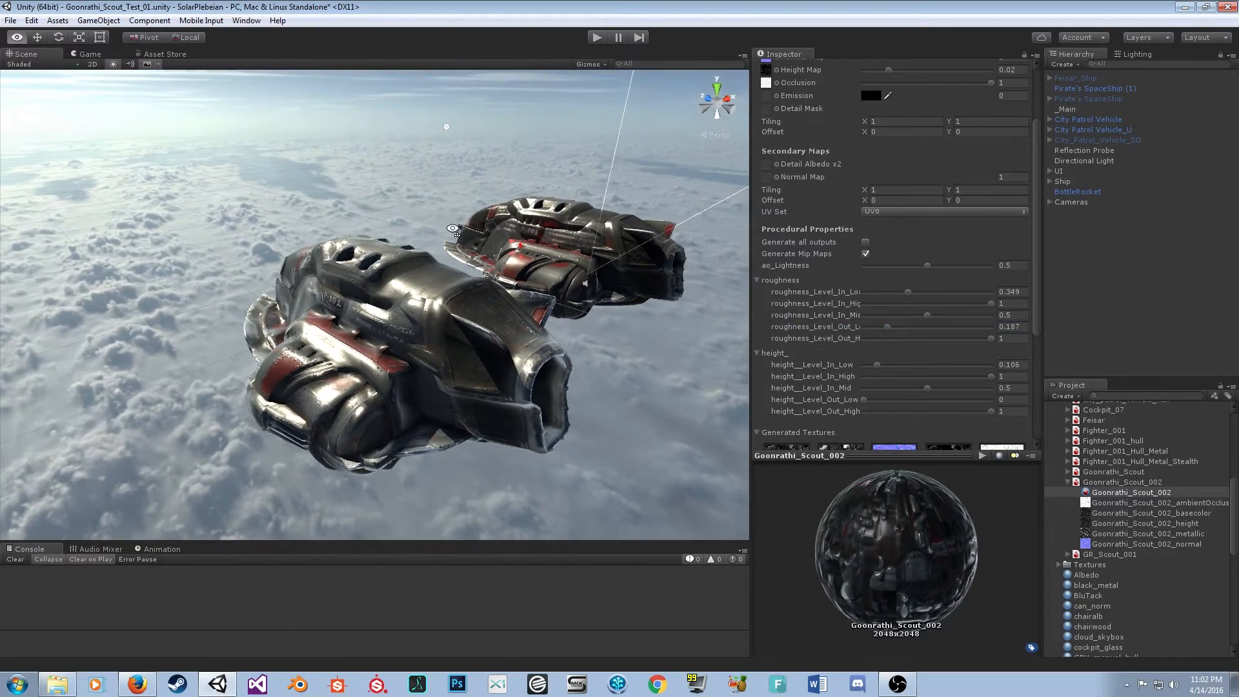
Step: Examine the adjusted material on the ship's cockpit, skull nose and side hull, and review the material's generated textures
{"action": "key", "text": "w"}
{"action": "right_click_drag", "start_coordinate": [451, 307], "coordinate": [1026, 295]}
{"action": "key", "text": "s"}
{"action": "key", "text": "w"}
{"action": "key", "text": "a"}
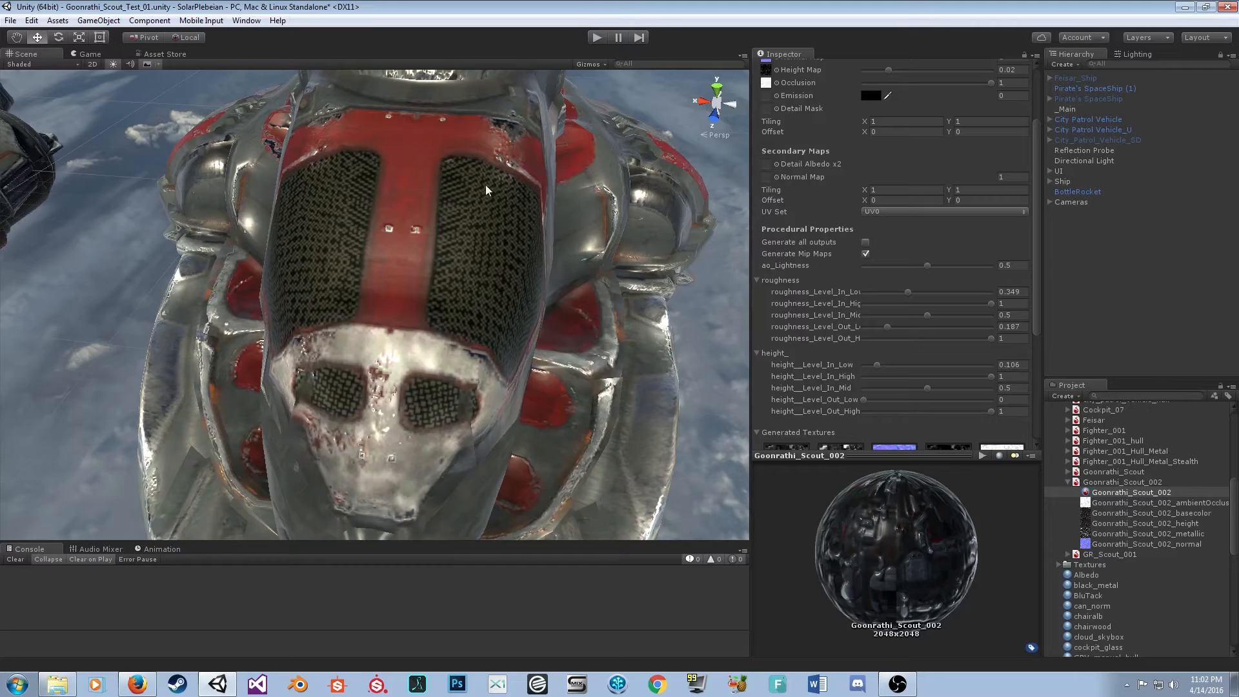
{"action": "right_click_drag", "start_coordinate": [486, 184], "coordinate": [537, 264]}
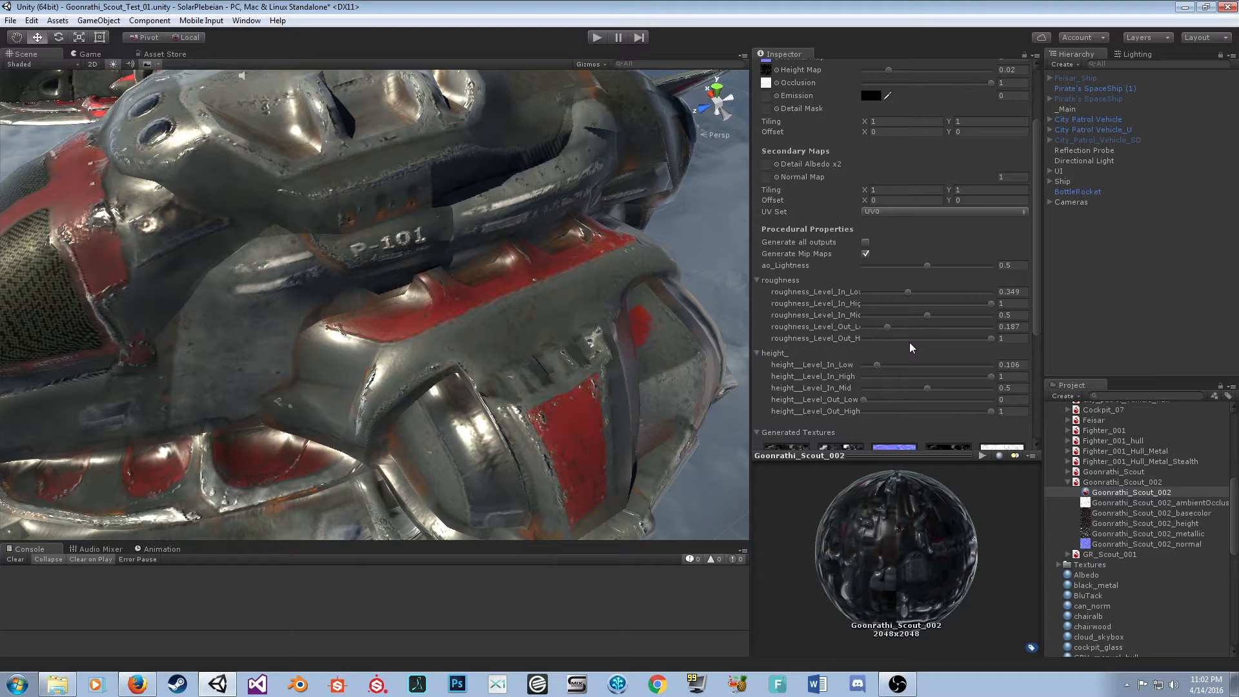
{"action": "scroll", "coordinate": [888, 329], "scroll_direction": "down", "scroll_amount": 5}
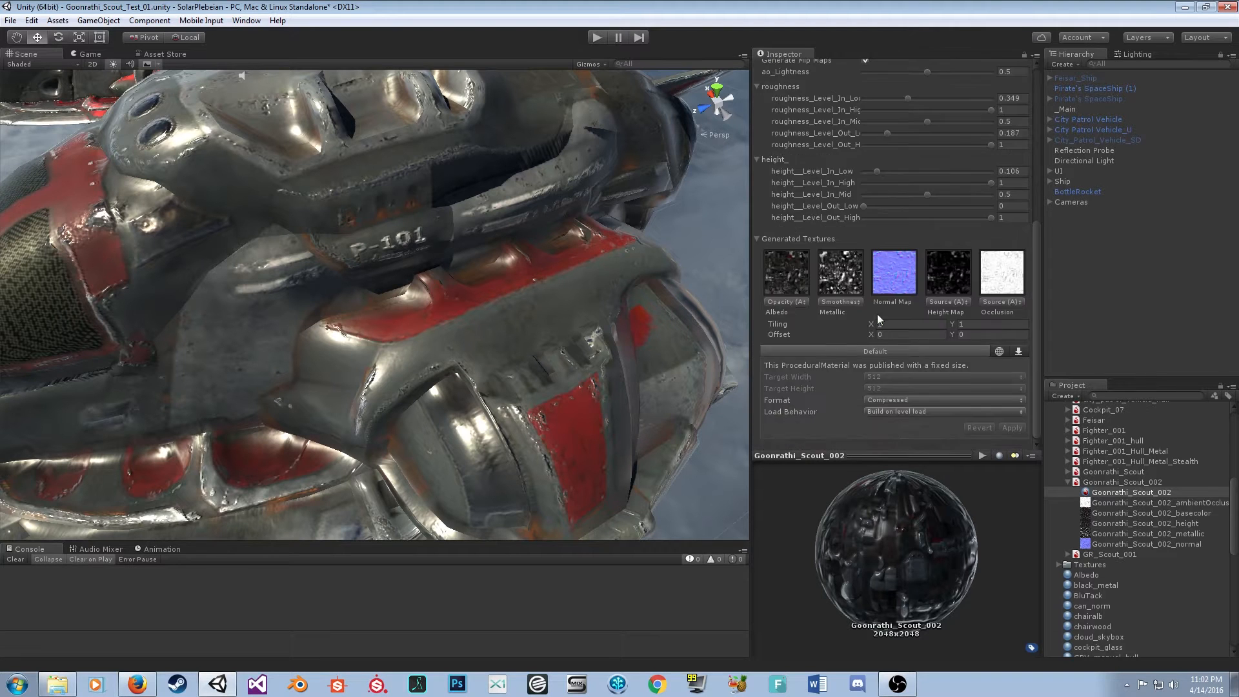
Step: Lower the Goonrathi_Scout_002 material's Height Map strength to about 0.0204 and check the ship's hull from the front, above and the side
{"action": "scroll", "coordinate": [860, 352], "scroll_direction": "up", "scroll_amount": 7}
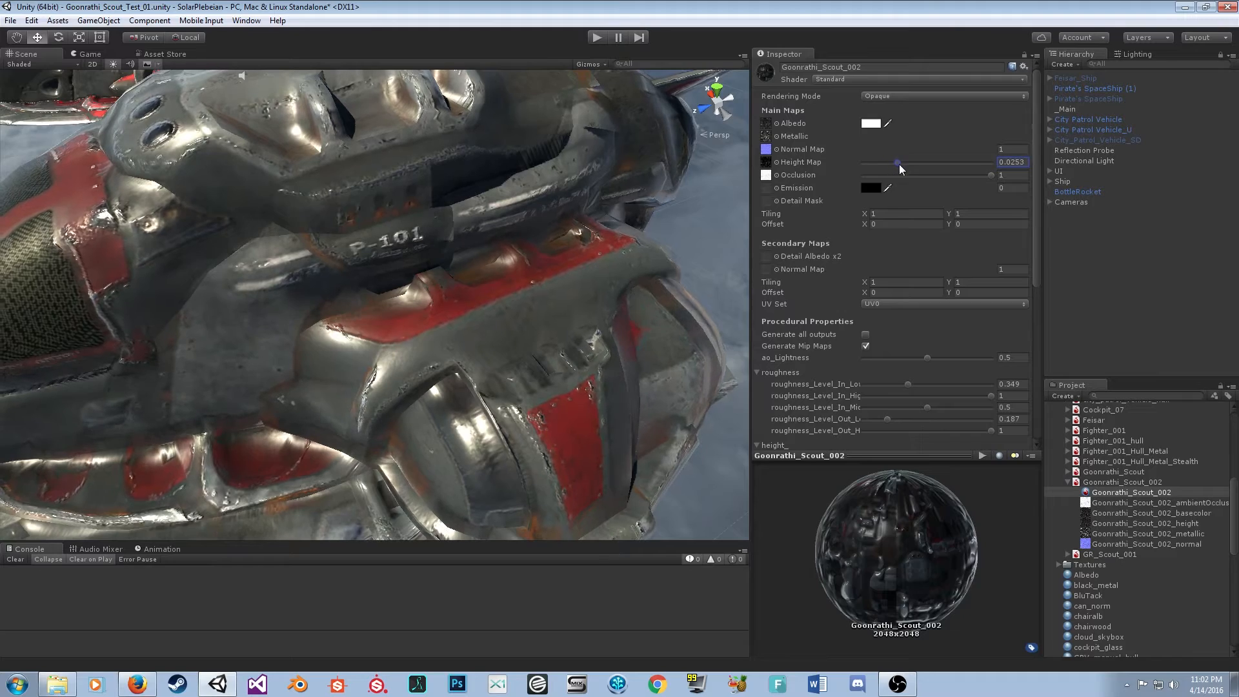
{"action": "left_click_drag", "start_coordinate": [903, 166], "coordinate": [890, 162]}
{"action": "left_click_drag", "start_coordinate": [333, 234], "coordinate": [572, 293], "text": "alt"}
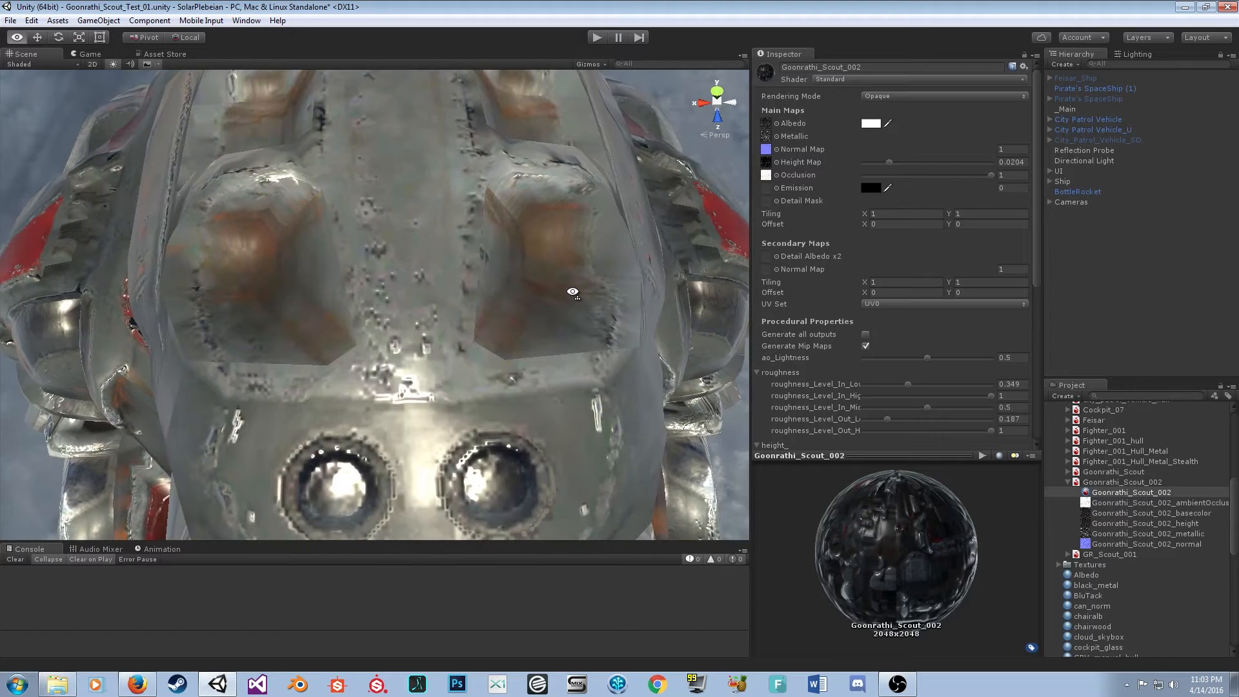
{"action": "scroll", "coordinate": [572, 292], "scroll_direction": "down", "scroll_amount": 6}
{"action": "scroll", "coordinate": [864, 273], "scroll_direction": "down", "scroll_amount": 5}
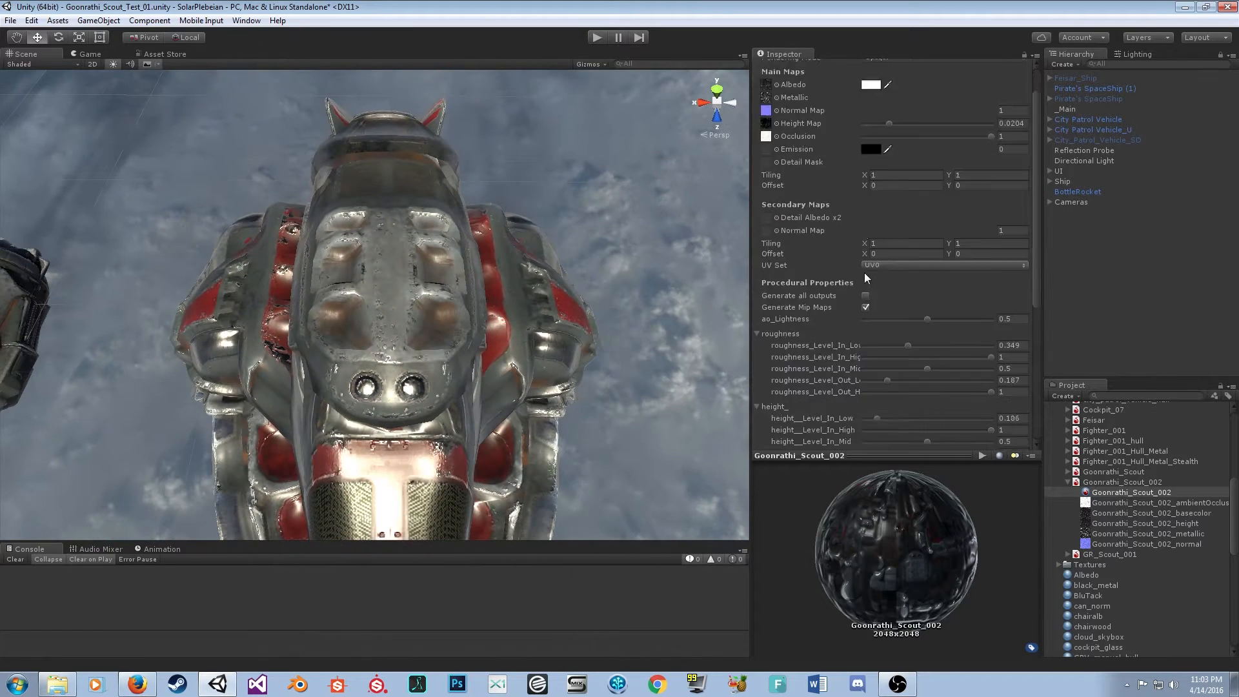
{"action": "scroll", "coordinate": [882, 145], "scroll_direction": "up", "scroll_amount": 4}
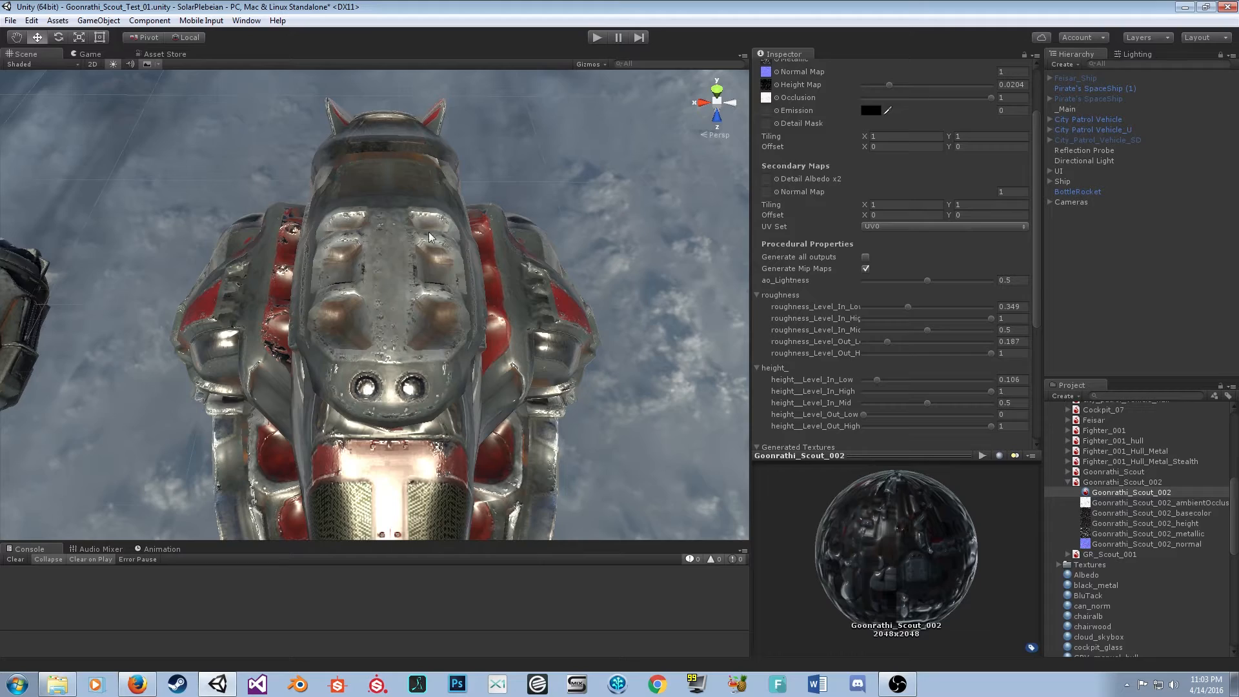
{"action": "left_click_drag", "start_coordinate": [490, 225], "coordinate": [410, 99], "text": "alt"}
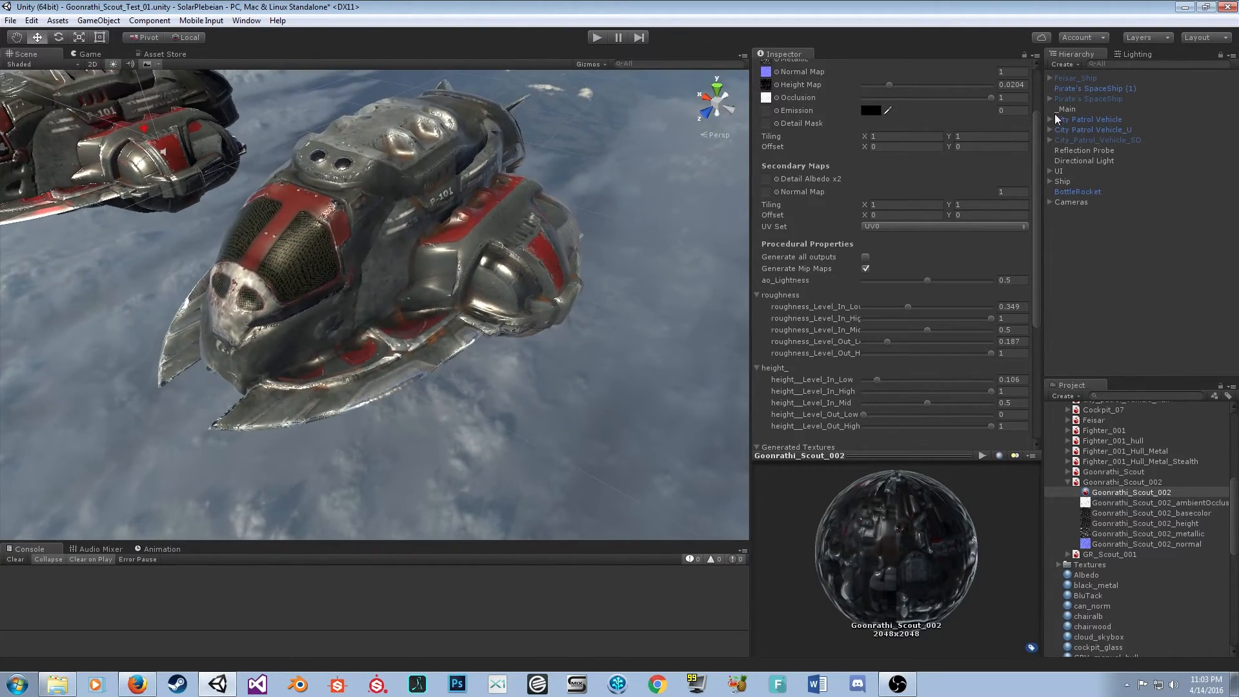
Step: Activate the hidden Pirate's SpaceShip object with the New_Graph material and move it beside the other ships, to about X -52.83
{"action": "left_click", "coordinate": [482, 335]}
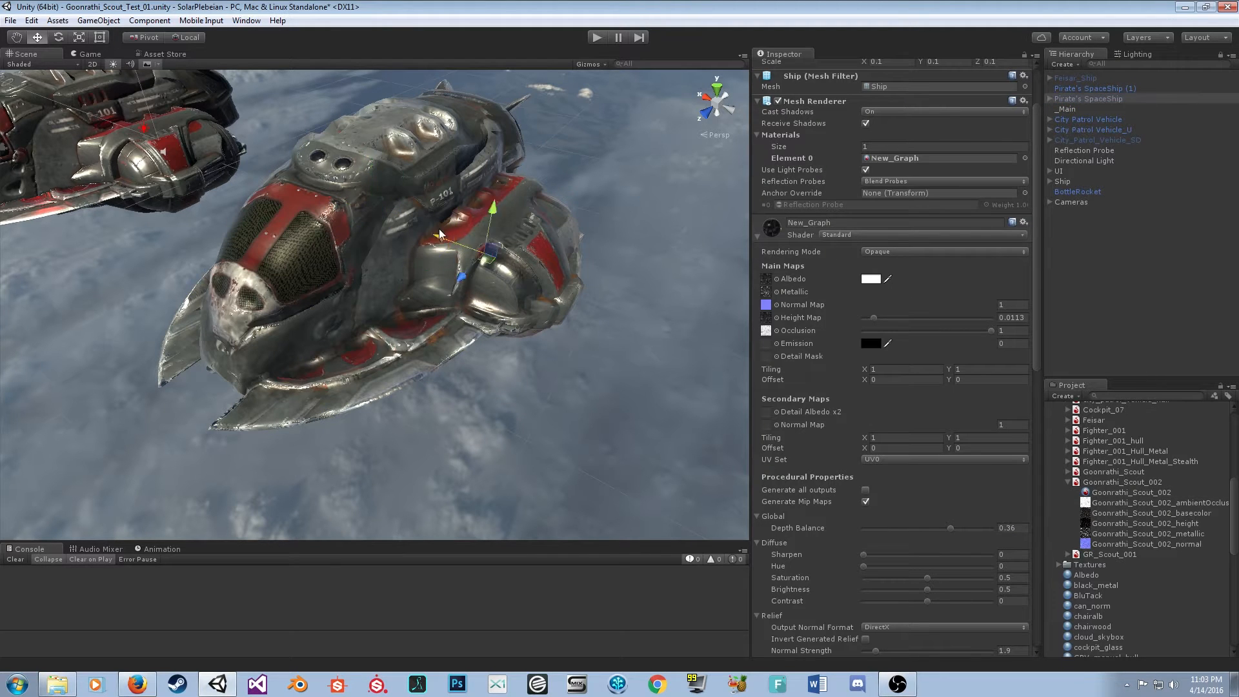
{"action": "key", "text": "v"}
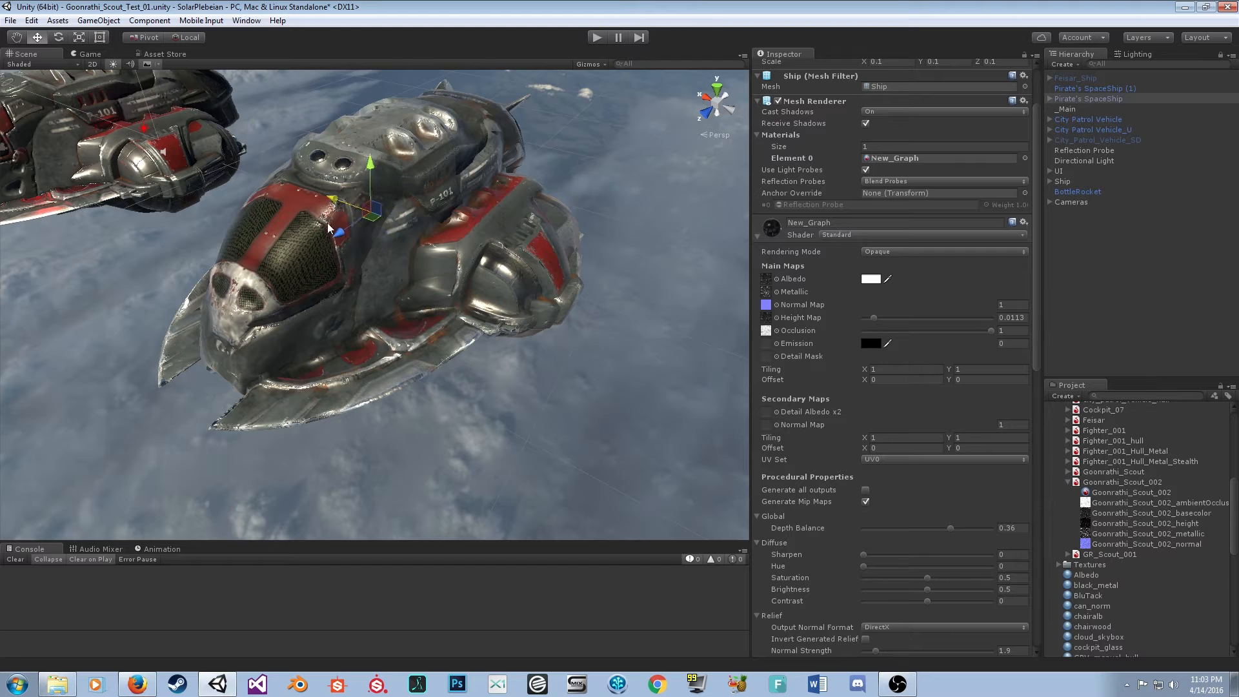
{"action": "scroll", "coordinate": [844, 194], "scroll_direction": "up", "scroll_amount": 3}
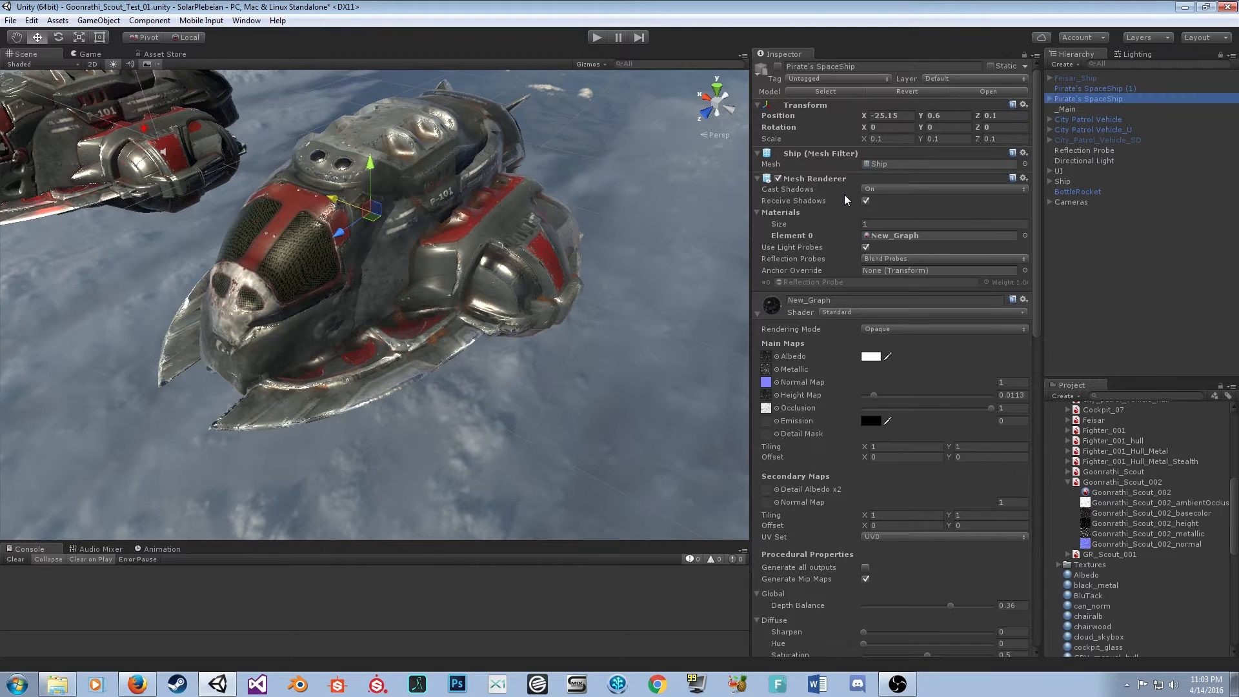
{"action": "left_click_drag", "start_coordinate": [684, 400], "coordinate": [694, 278], "text": "alt"}
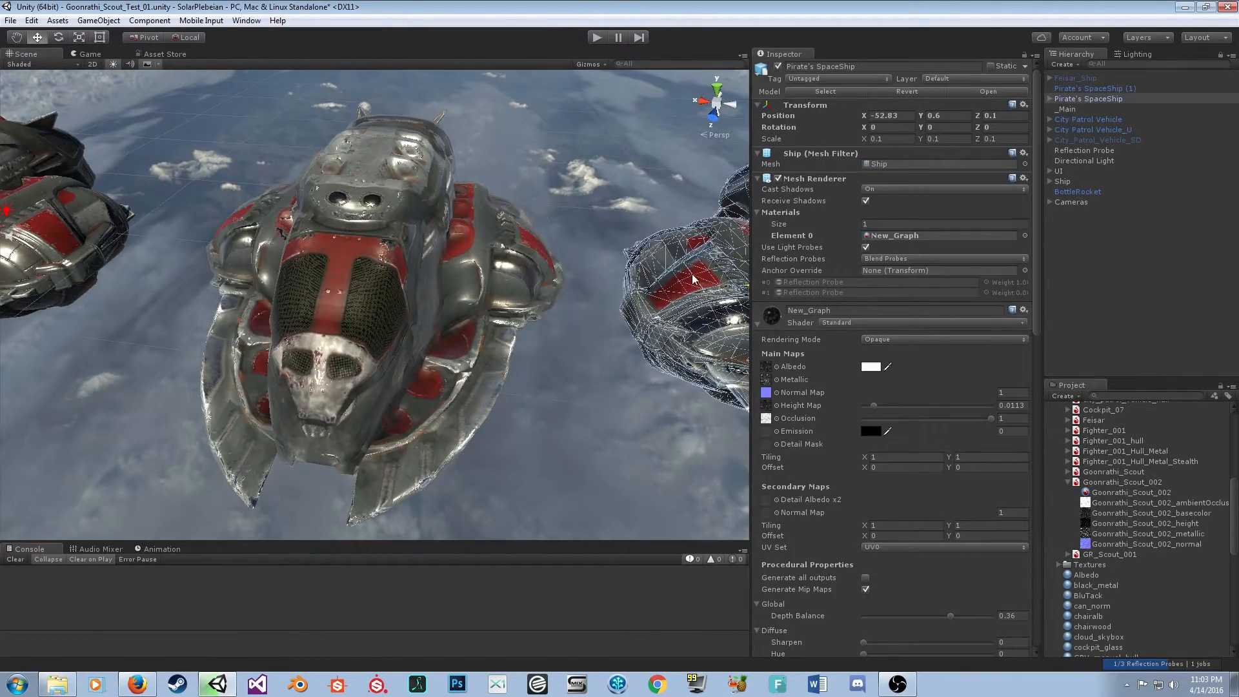
Step: Compare the three ships side by side, examining their hull panels, cockpits and skull noses from a distance and up close
{"action": "right_click_drag", "start_coordinate": [518, 244], "coordinate": [547, 555]}
{"action": "left_click", "coordinate": [521, 426]}
{"action": "key", "text": "a"}
{"action": "key", "text": "d"}
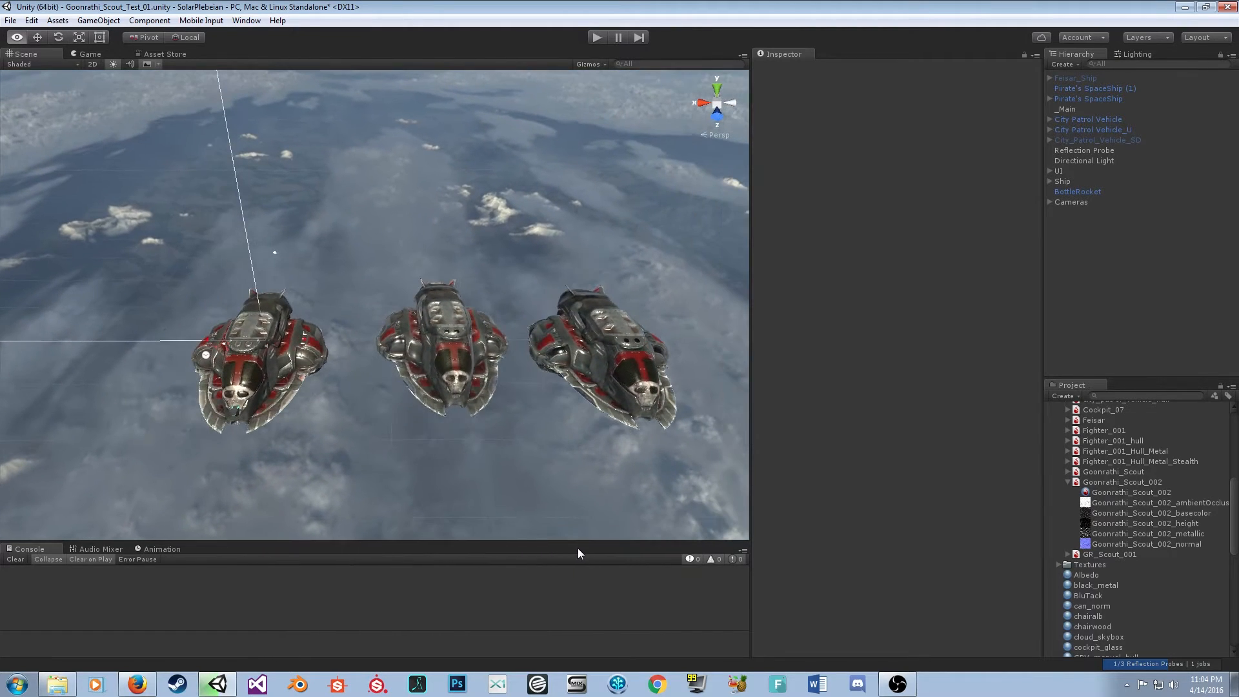
{"action": "key", "text": "Up"}
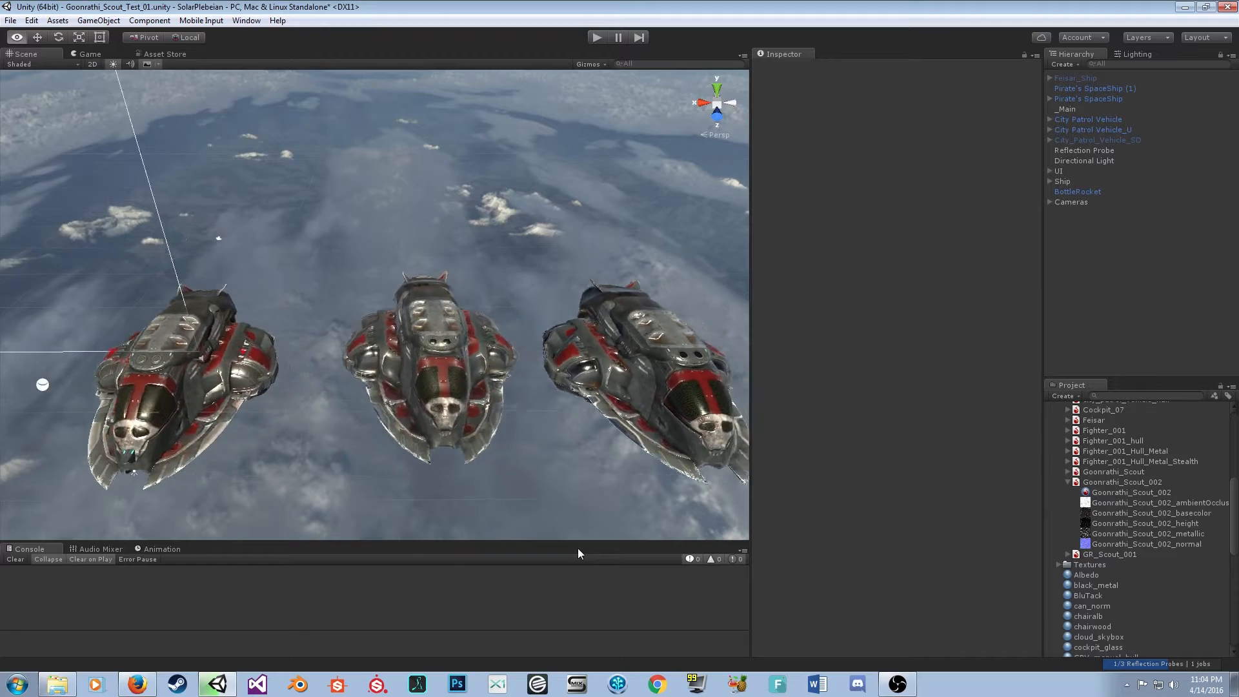
{"action": "key", "text": "Up"}
{"action": "key", "text": "Right"}
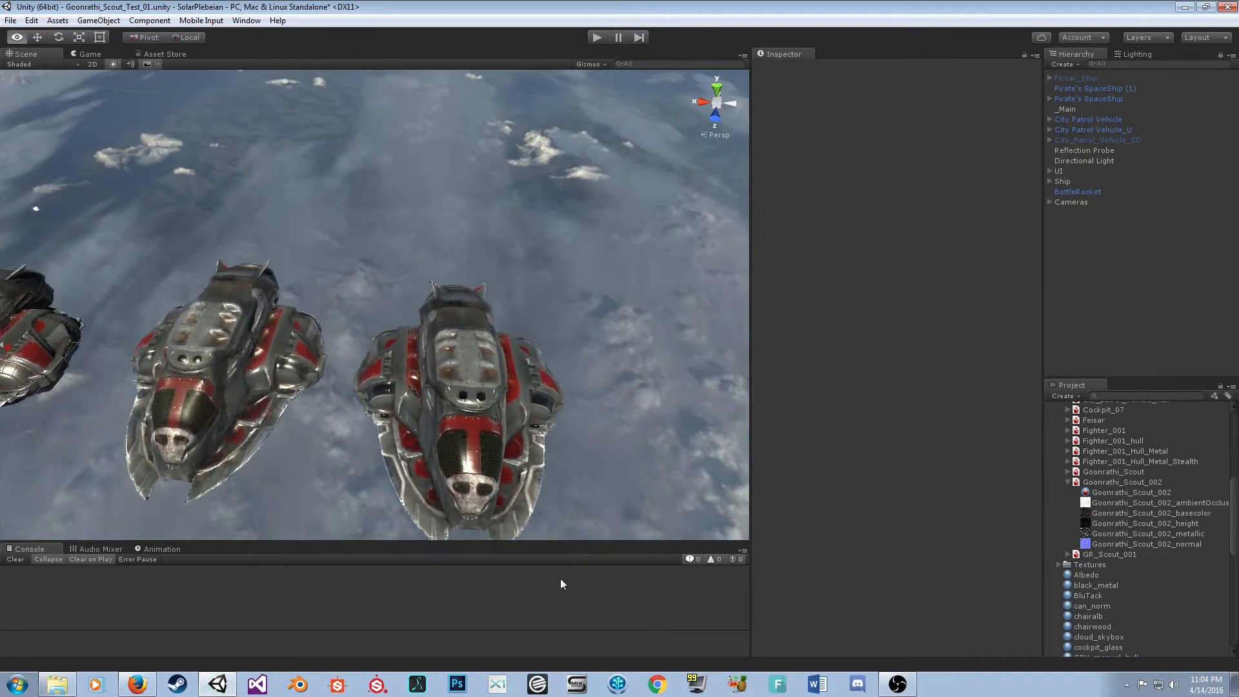
{"action": "right_click_drag", "start_coordinate": [561, 580], "coordinate": [602, 640]}
{"action": "key", "text": "w"}
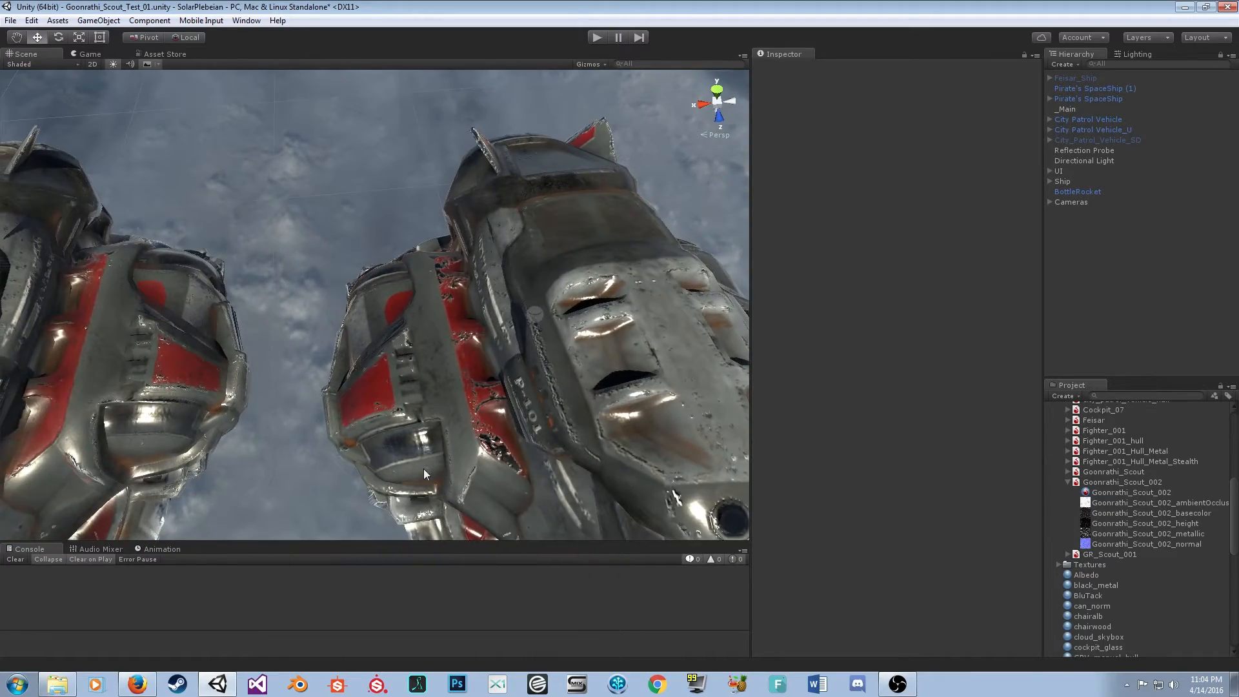
{"action": "right_click_drag", "start_coordinate": [423, 474], "coordinate": [124, 322]}
{"action": "right_click_drag", "start_coordinate": [368, 358], "coordinate": [256, 178]}
{"action": "right_click_drag", "start_coordinate": [133, 237], "coordinate": [246, 311]}
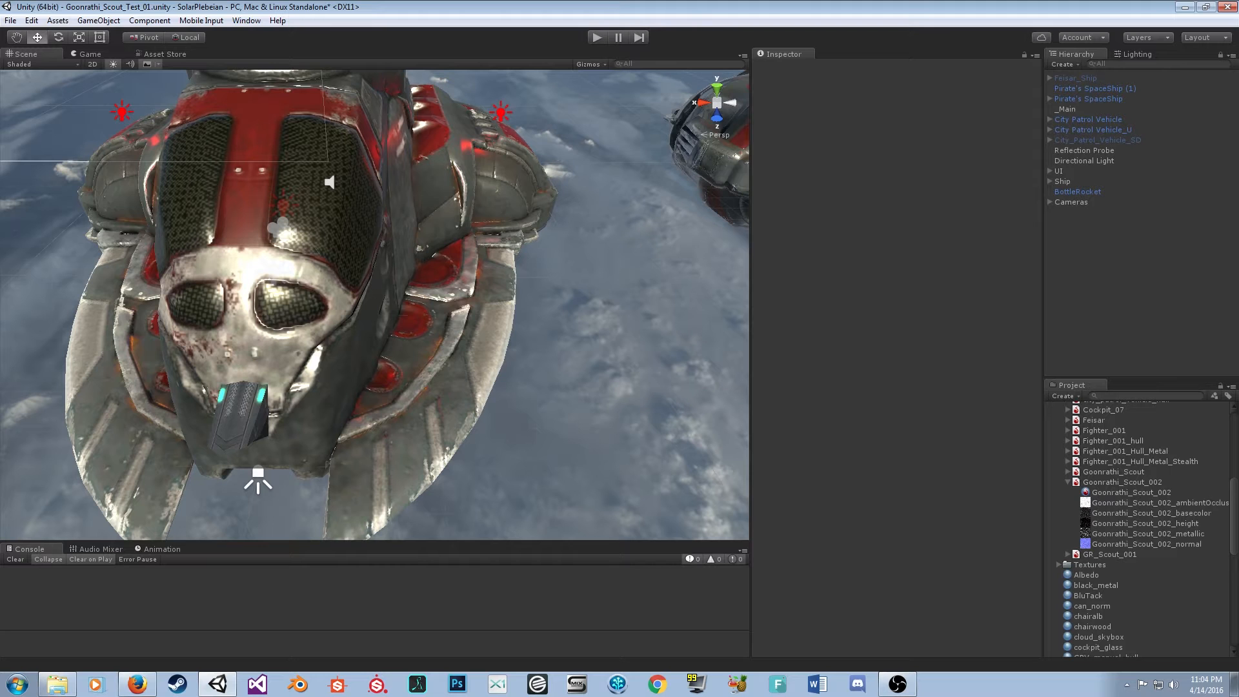
Step: Run the scene in play mode and switch from the cockpit camera to the external view behind the ship
{"action": "left_click", "coordinate": [597, 37]}
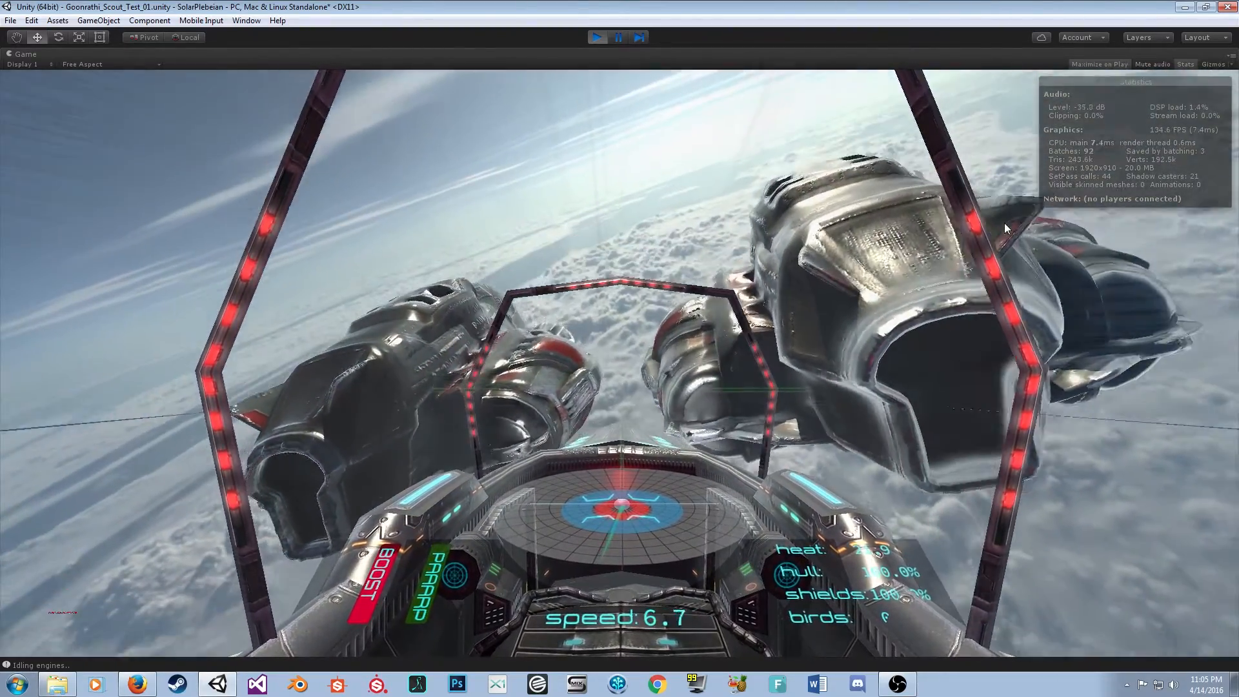
{"action": "key", "text": "c"}
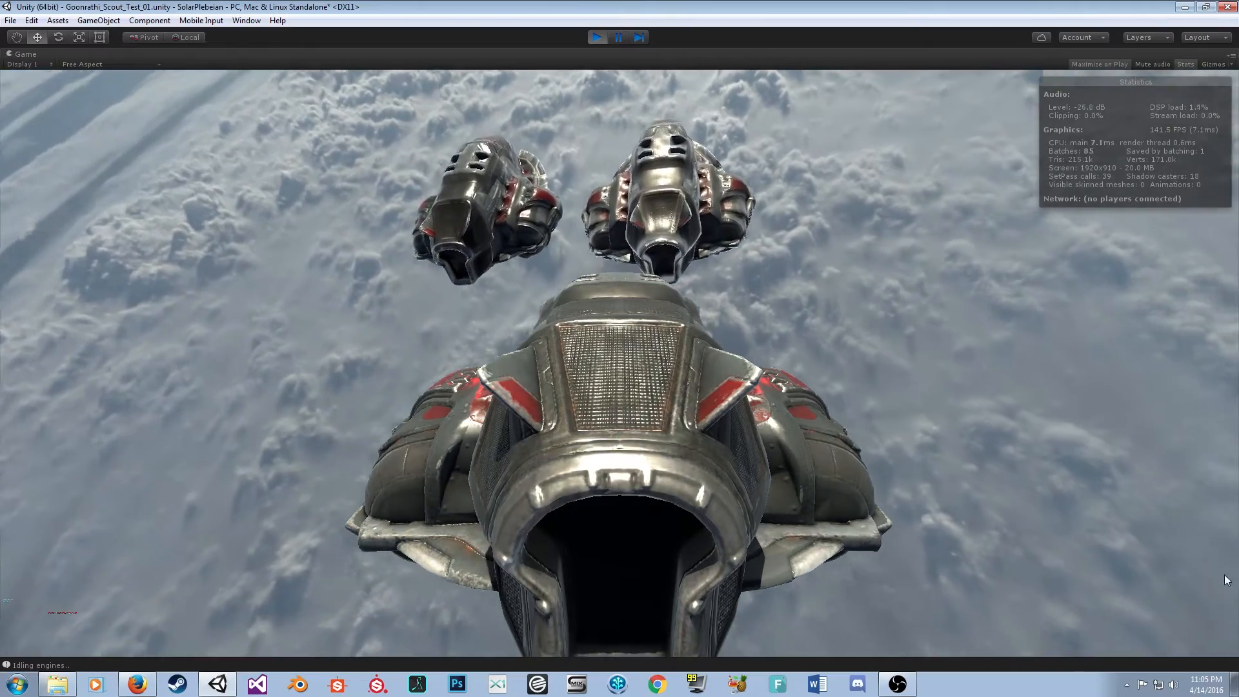